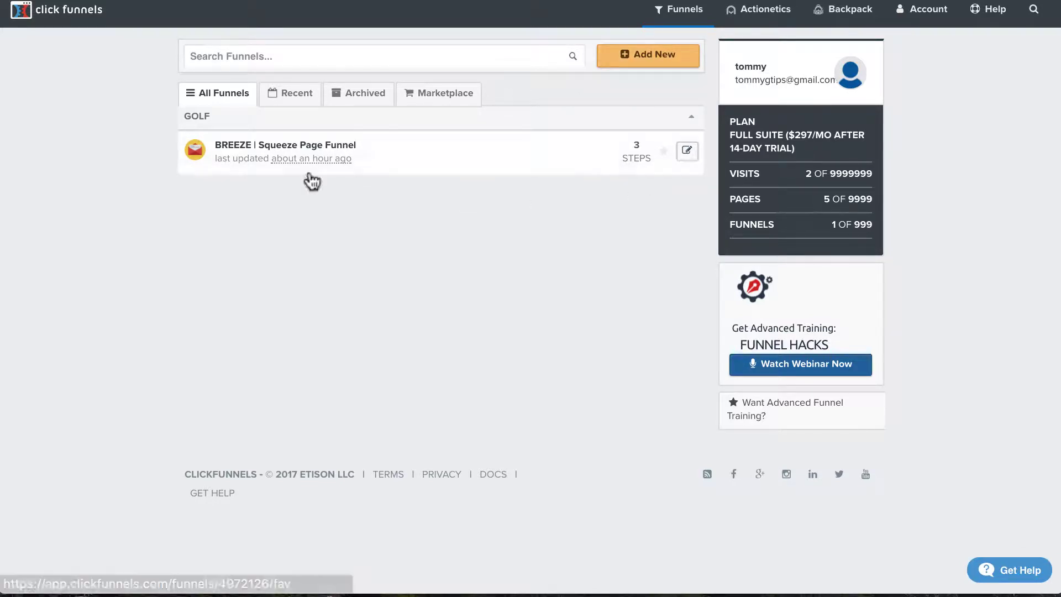
Open the BREEZE | Squeeze Page Funnel's live squeeze page and check it with Facebook Pixel Helper.
{"action": "left_click", "coordinate": [275, 144]}
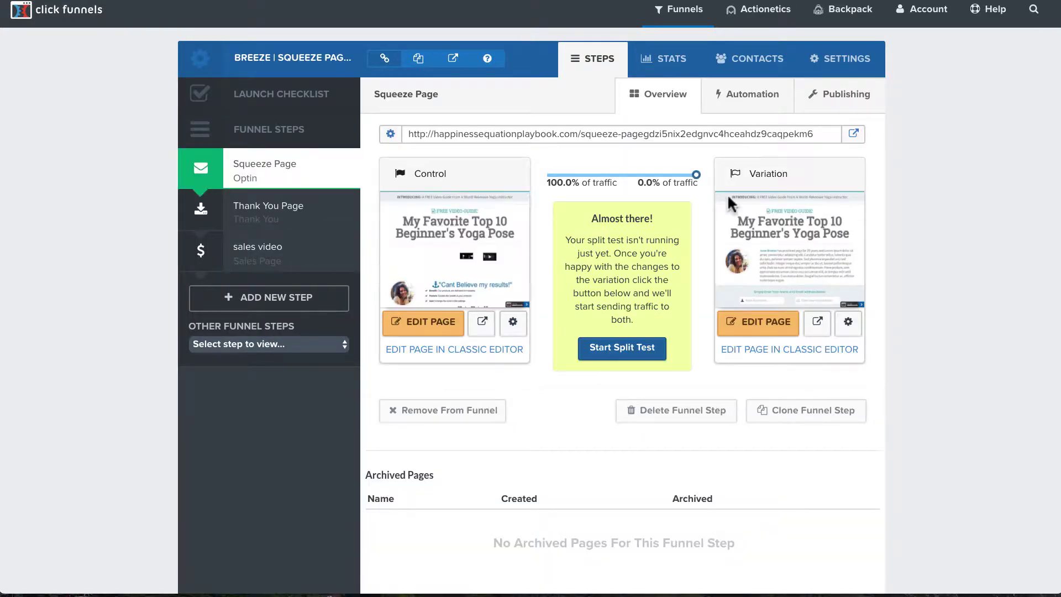
{"action": "left_click", "coordinate": [853, 136]}
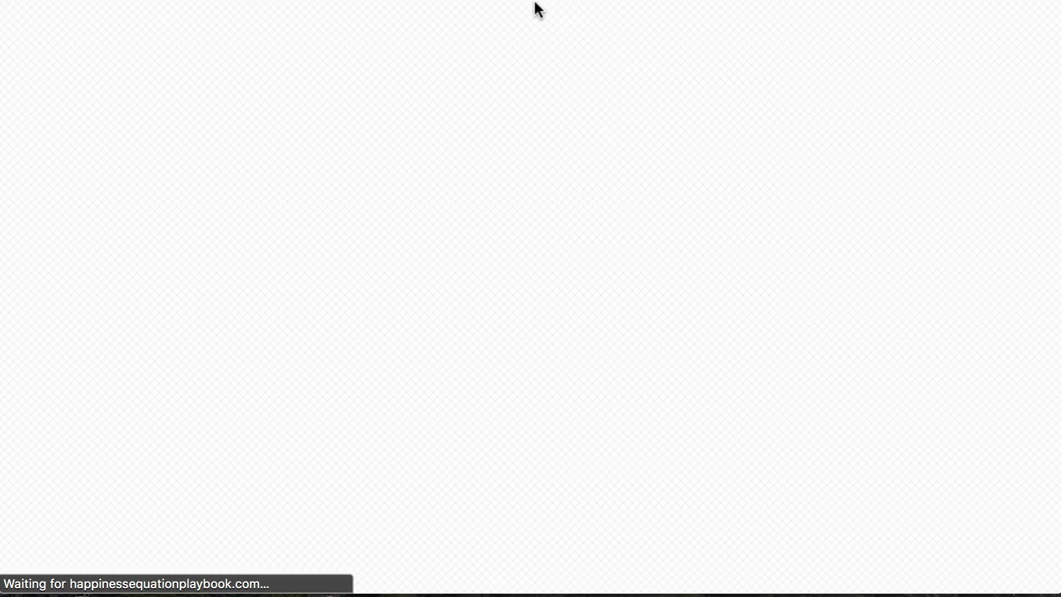
{"action": "right_click", "coordinate": [398, 1]}
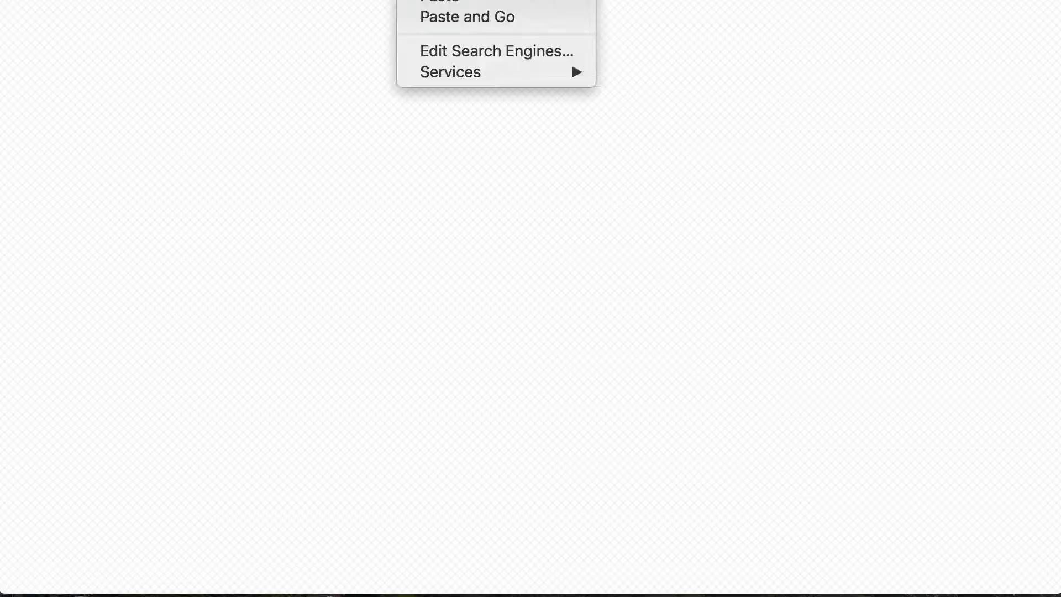
{"action": "left_click", "coordinate": [430, 0]}
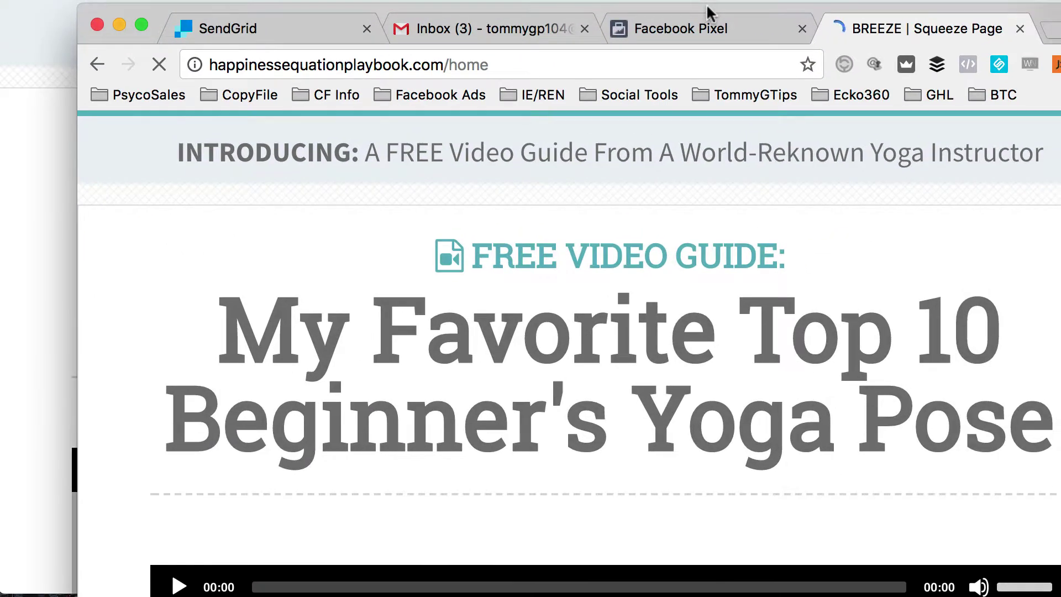
{"action": "left_click", "coordinate": [973, 67]}
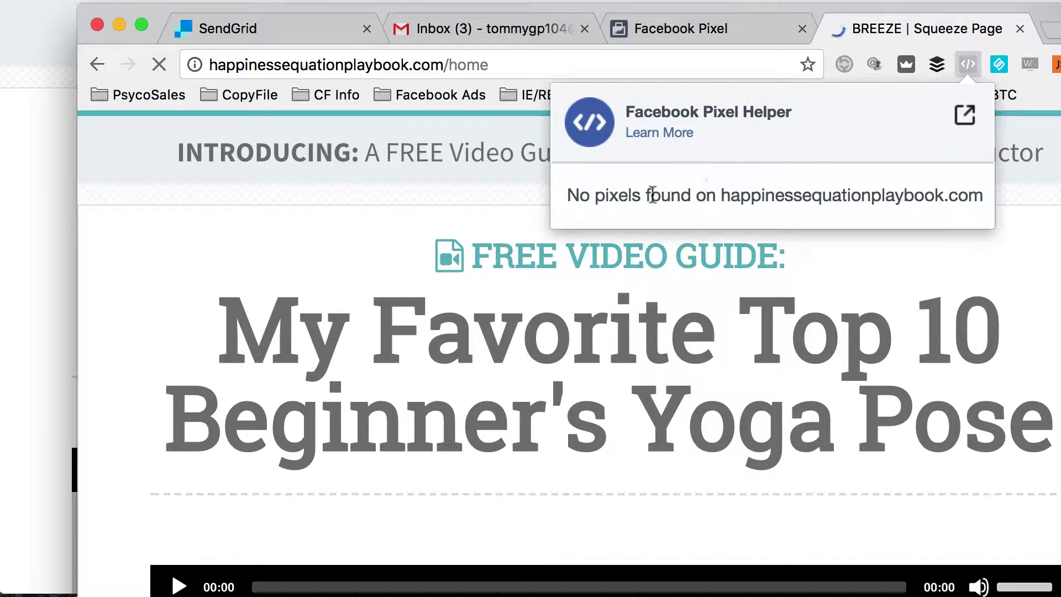
Search the web for "chrome store facebook pixel helper" and view the extension's Chrome Web Store listing.
{"action": "left_click", "coordinate": [1049, 31]}
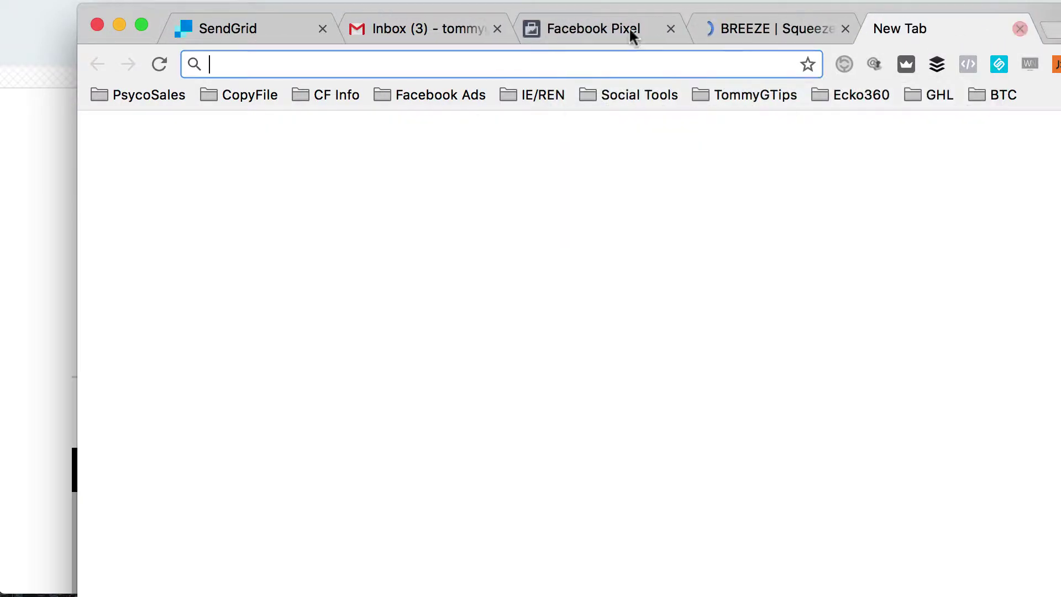
{"action": "type", "text": "chrome"}
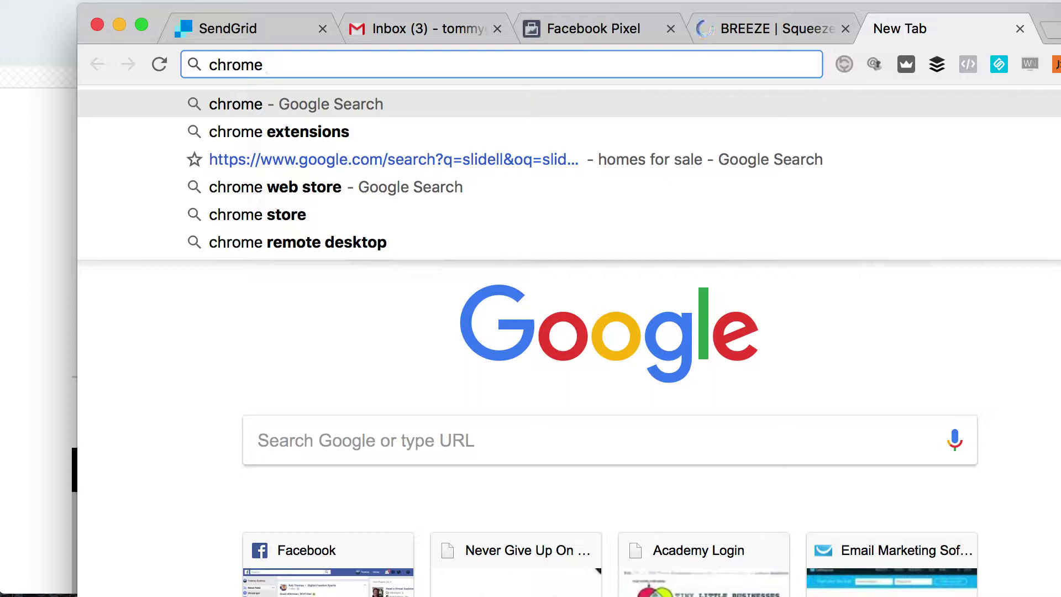
{"action": "type", "text": " store"}
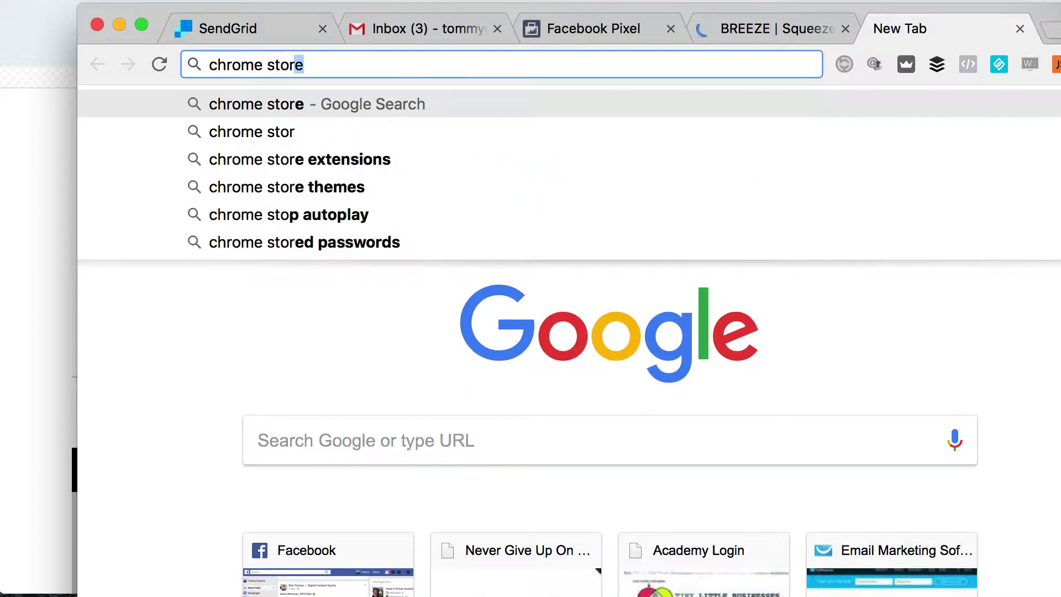
{"action": "type", "text": " facebook p"}
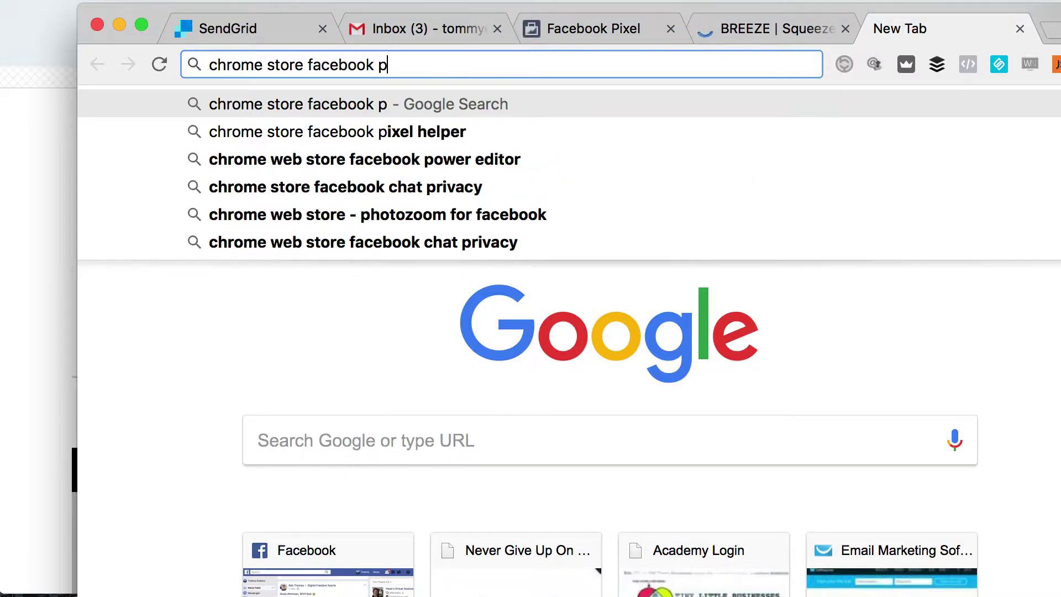
{"action": "type", "text": "ixel helper"}
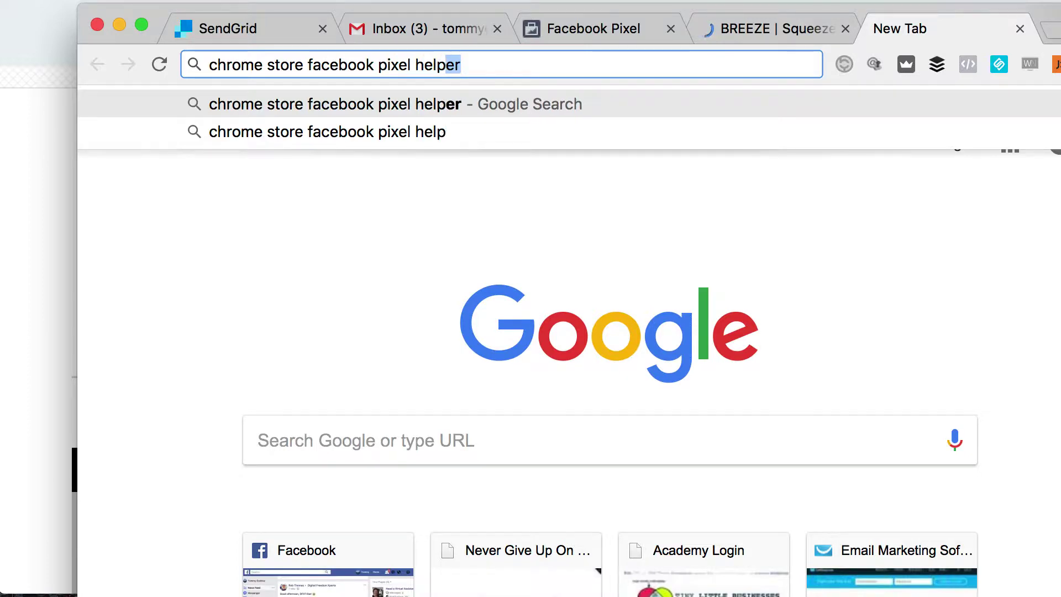
{"action": "key", "text": "Return"}
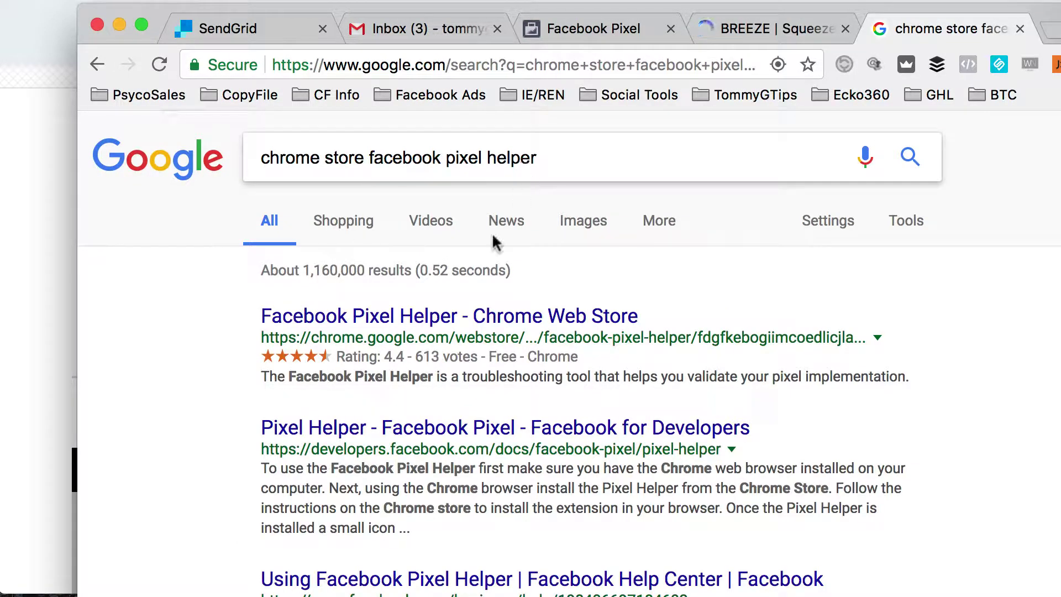
{"action": "left_click", "coordinate": [397, 319]}
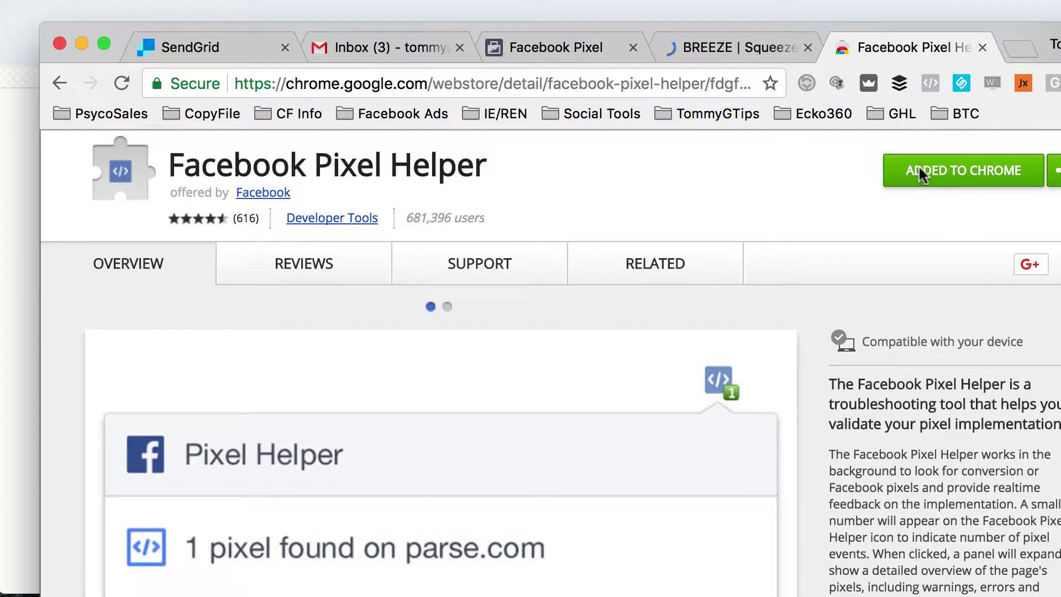
{"action": "scroll", "coordinate": [266, 453], "scroll_direction": "down", "scroll_amount": 2}
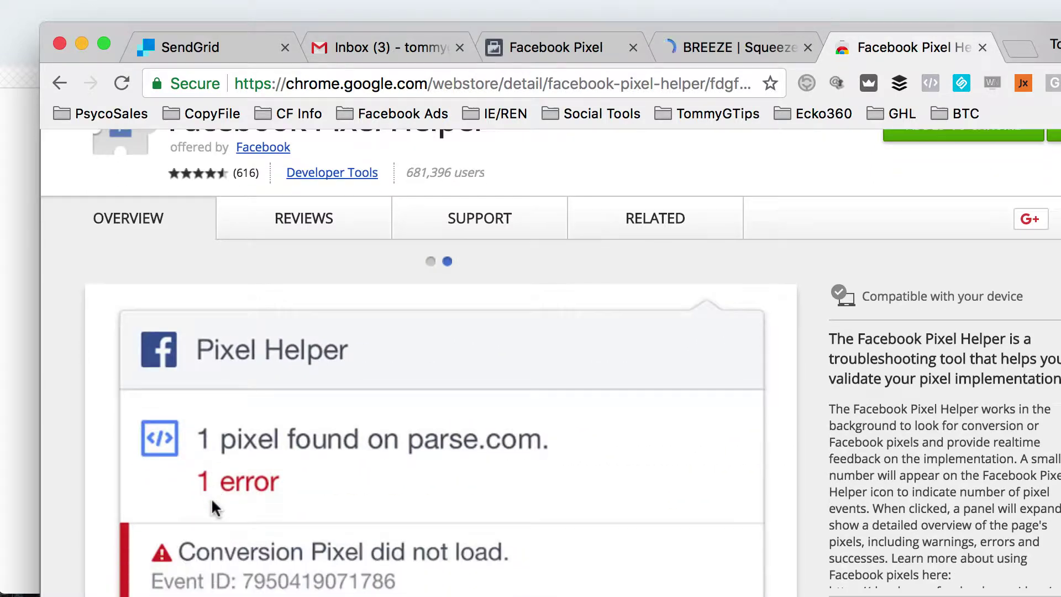
Check the Chrome Web Store page for pixels with the Facebook Pixel Helper extension.
{"action": "left_click", "coordinate": [929, 83]}
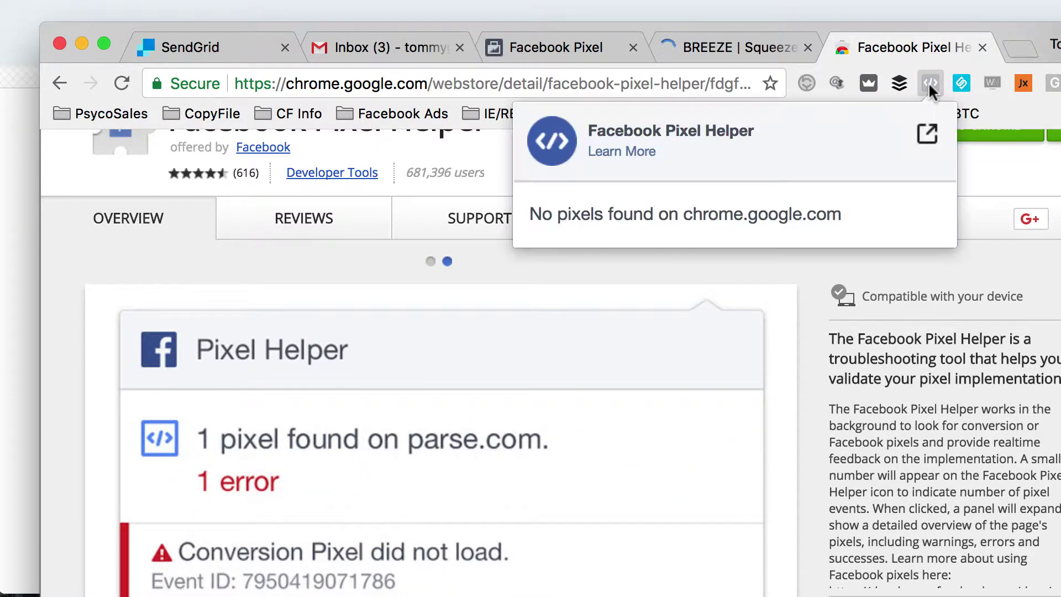
{"action": "left_click", "coordinate": [928, 83]}
{"action": "left_click", "coordinate": [929, 83]}
{"action": "left_click", "coordinate": [929, 83]}
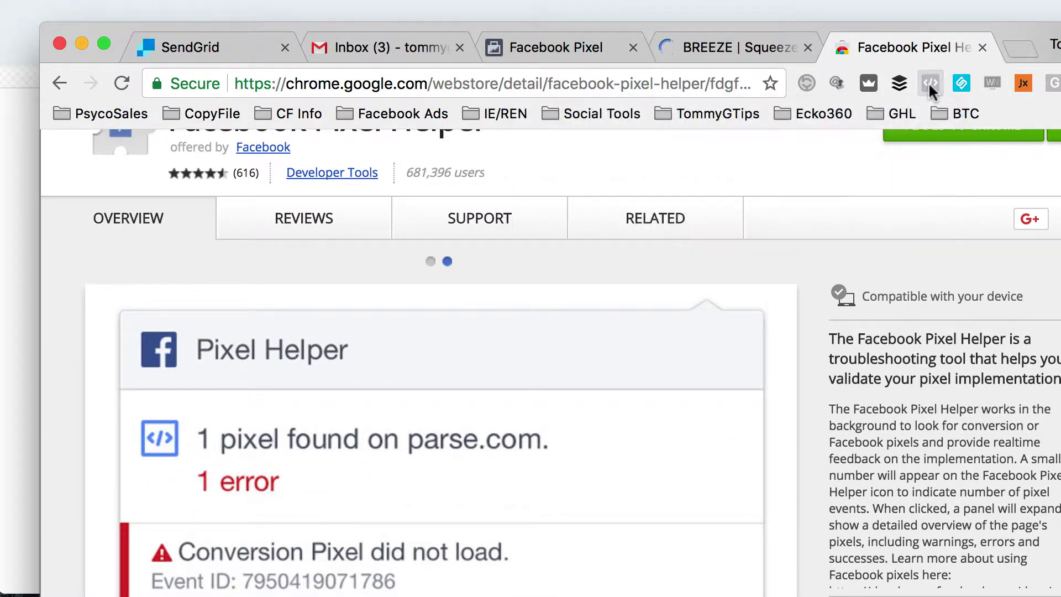
{"action": "left_click", "coordinate": [929, 83]}
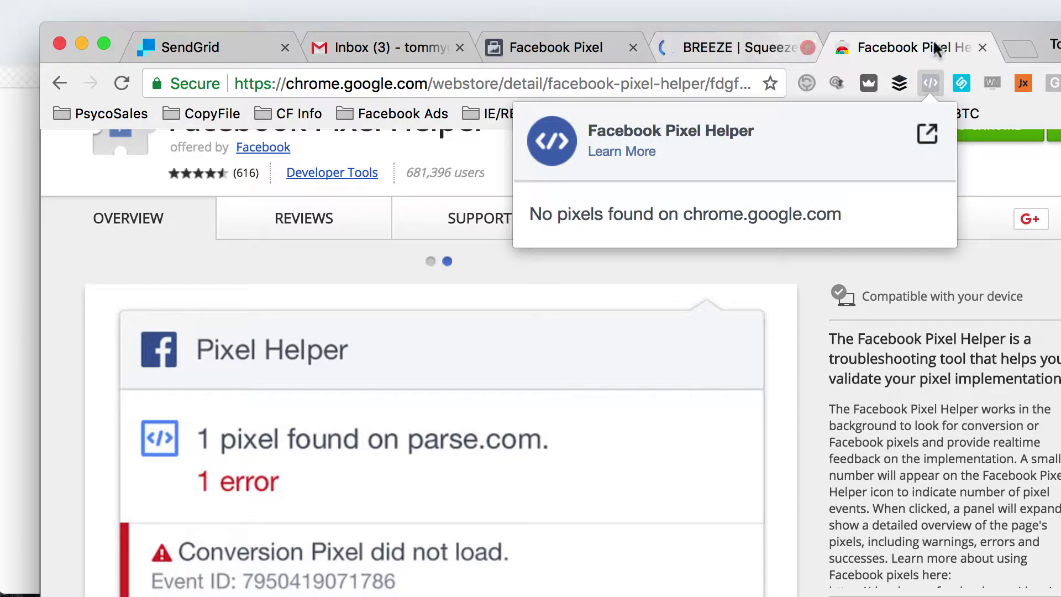
Open tommygtips.com in a new tab, inspect its pixels with Facebook Pixel Helper, and close the tab.
{"action": "left_click", "coordinate": [1021, 46]}
{"action": "type", "text": "tommygtips.com"}
{"action": "key", "text": "Return"}
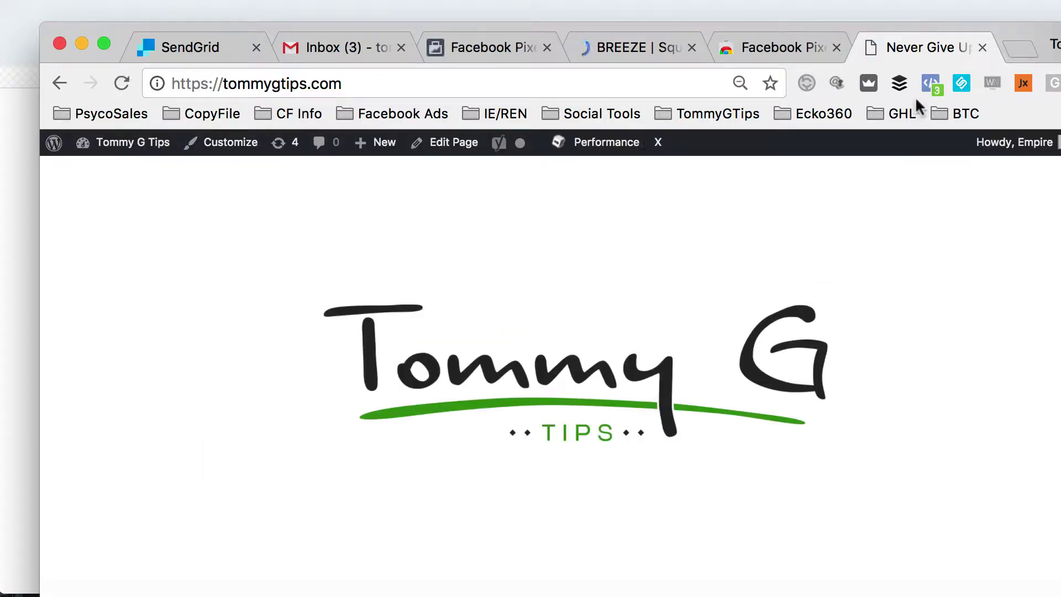
{"action": "left_click", "coordinate": [930, 84]}
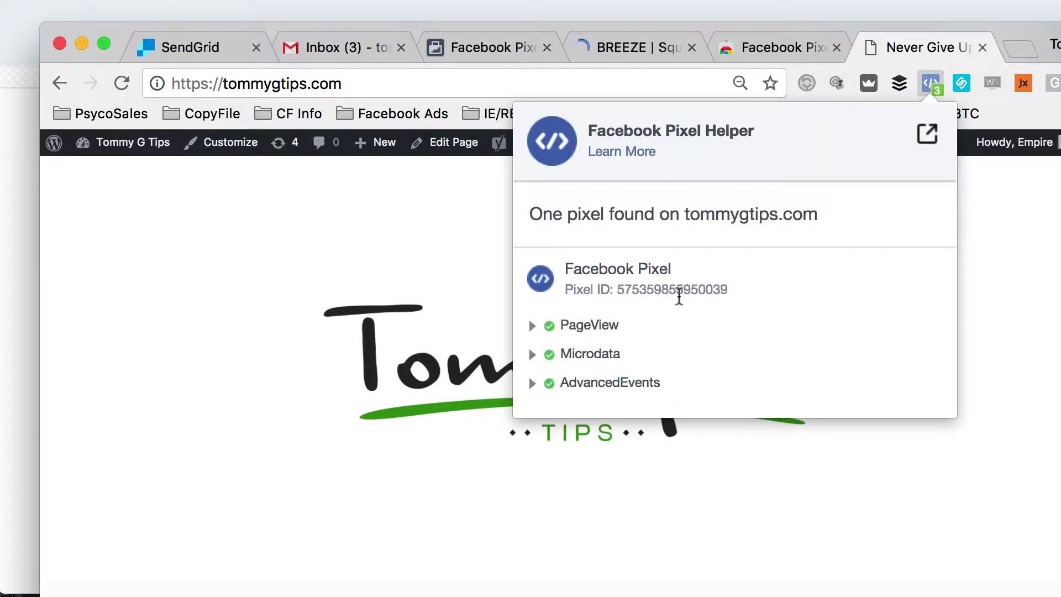
{"action": "left_click", "coordinate": [443, 260]}
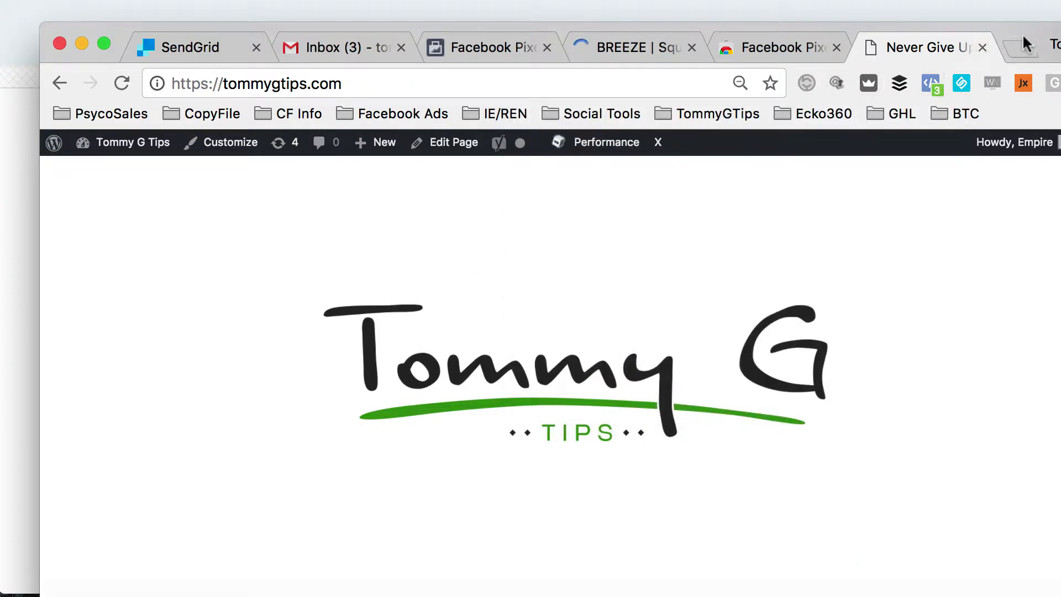
{"action": "left_click", "coordinate": [982, 47]}
Return to the live BREEZE squeeze page and check it again with Facebook Pixel Helper.
{"action": "left_click", "coordinate": [717, 50]}
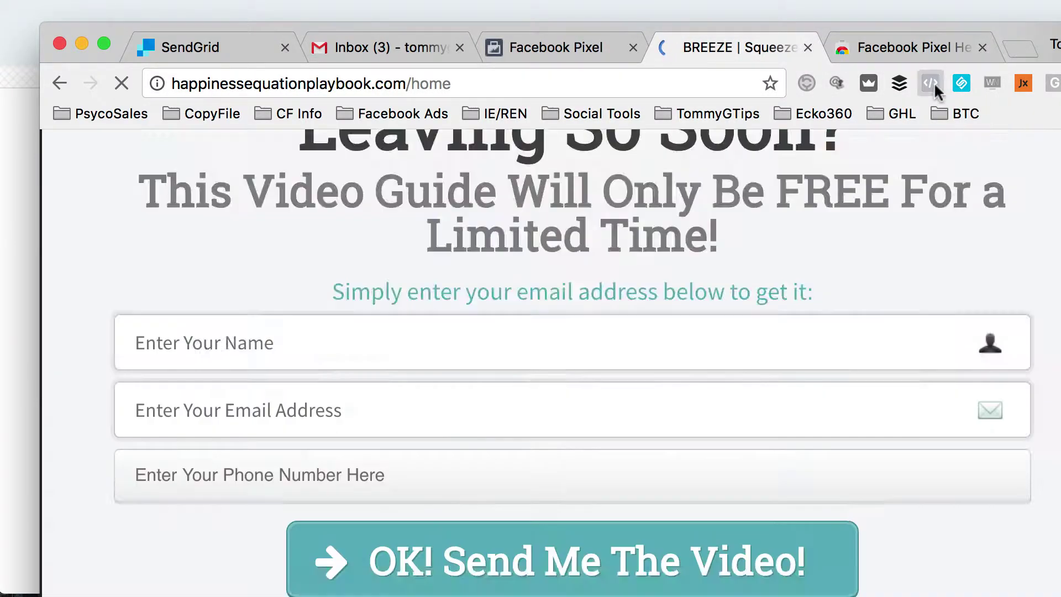
{"action": "left_click", "coordinate": [932, 83]}
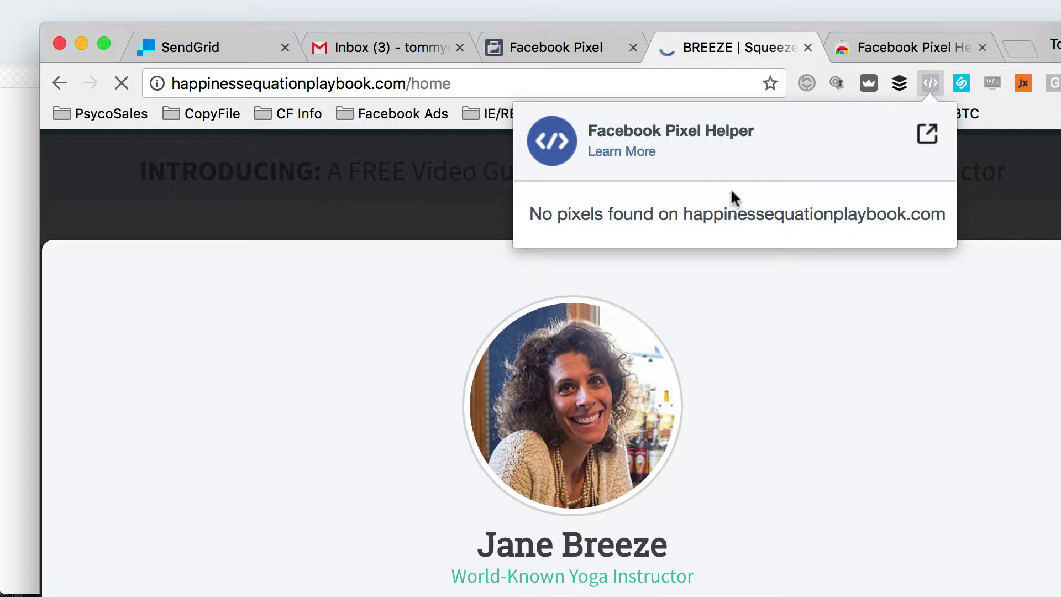
{"action": "left_click", "coordinate": [926, 84]}
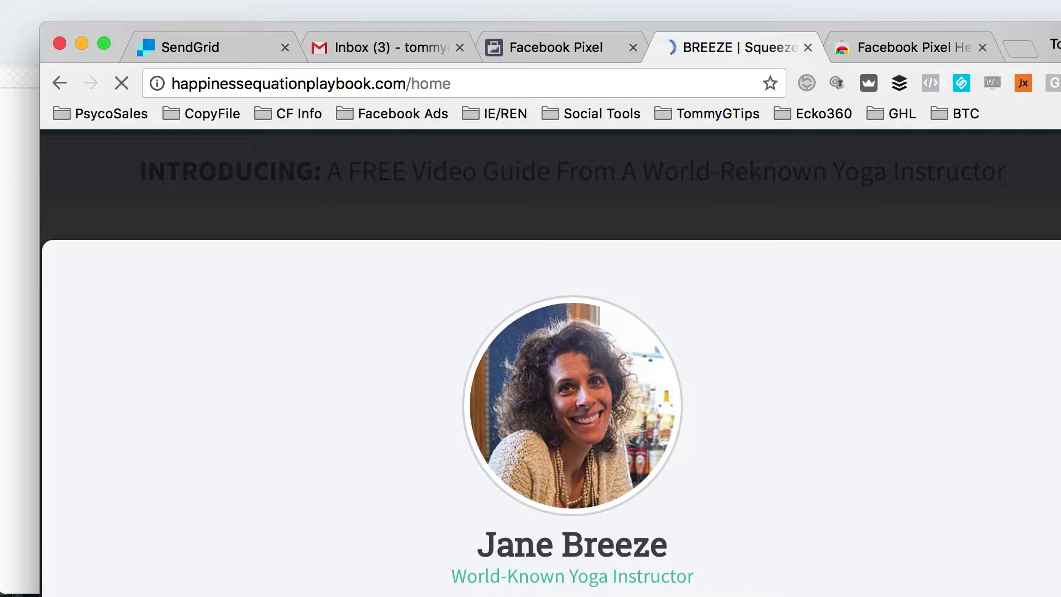
{"action": "left_click", "coordinate": [930, 83]}
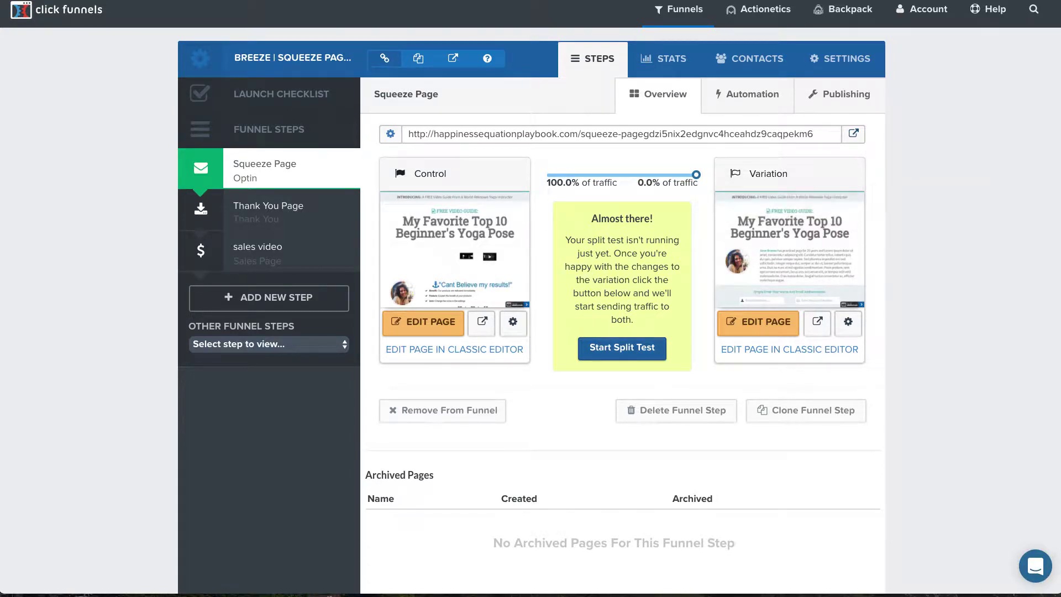
Switch to Facebook Events Manager and open the ezgolf Pixel from its data sources.
{"action": "left_click_drag", "start_coordinate": [1060, 22], "coordinate": [498, 6]}
{"action": "left_click", "coordinate": [502, 32]}
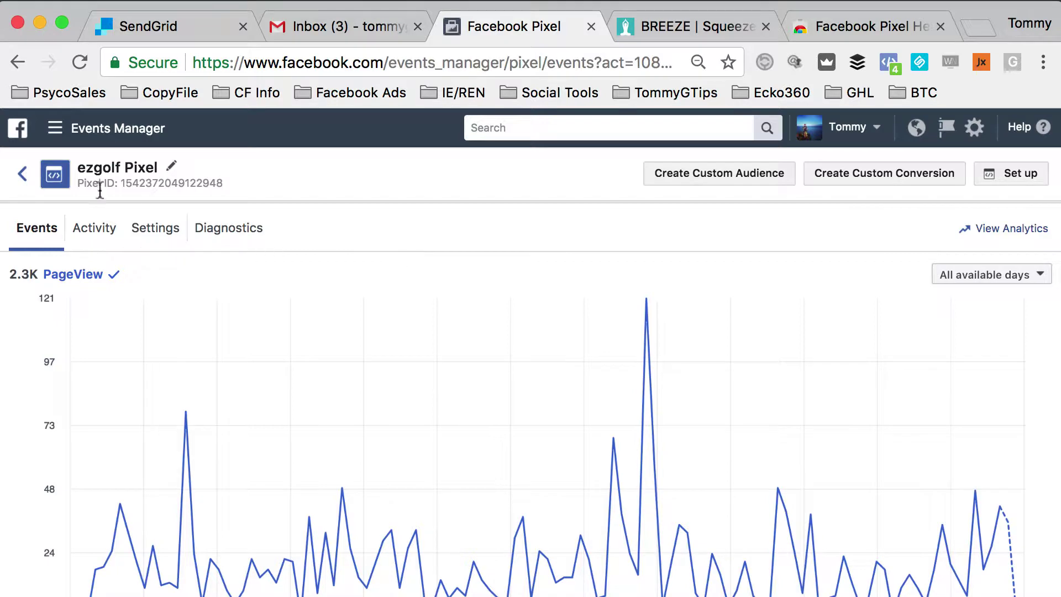
{"action": "left_click", "coordinate": [55, 131]}
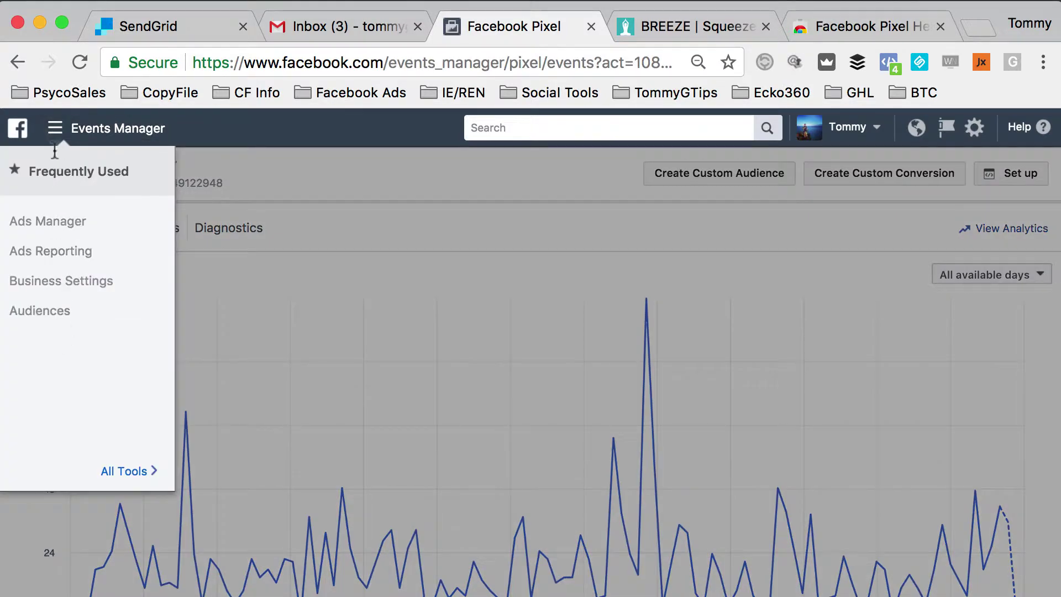
{"action": "left_click", "coordinate": [121, 472]}
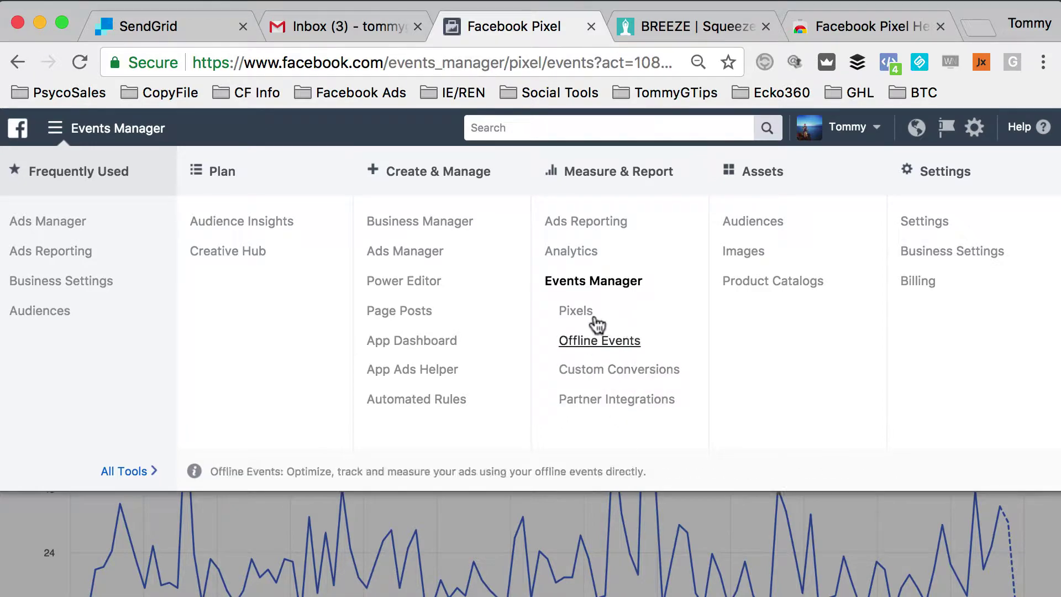
{"action": "left_click", "coordinate": [593, 287]}
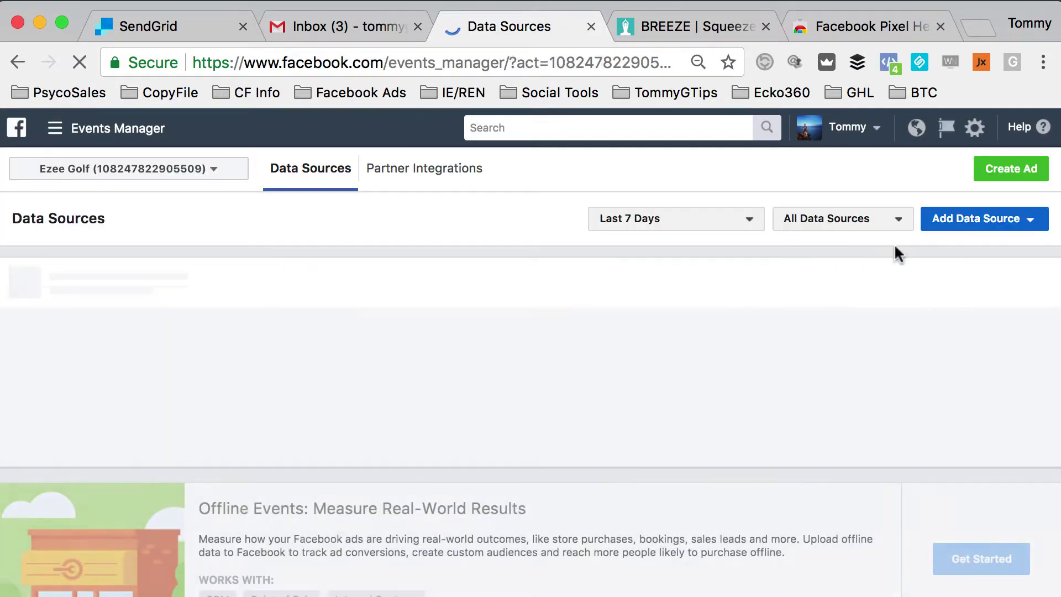
{"action": "left_click", "coordinate": [77, 279]}
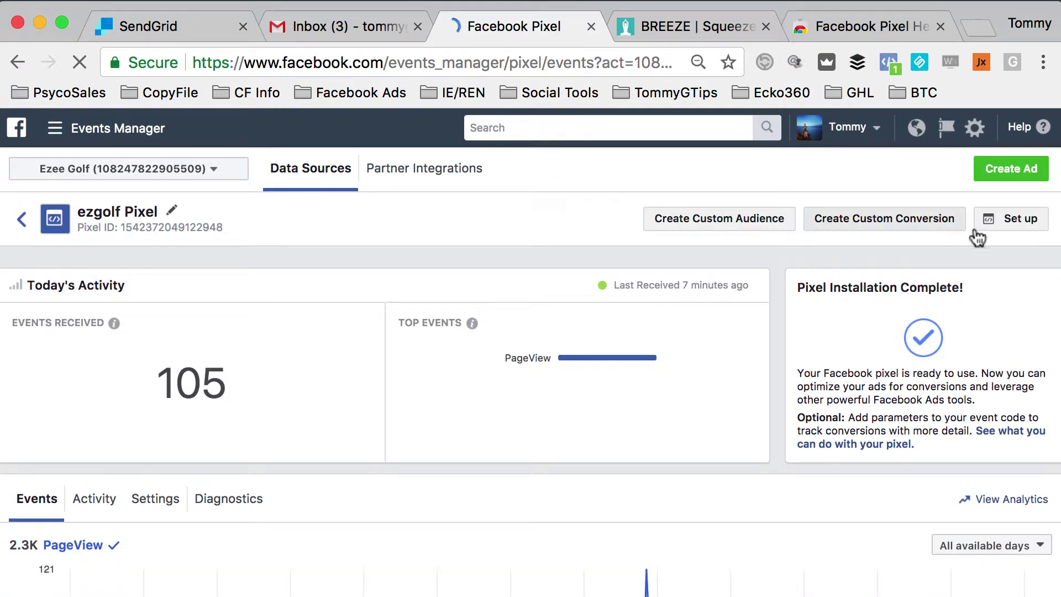
Set up the ezgolf Pixel with the manual installation option and copy its entire pixel code.
{"action": "left_click", "coordinate": [1003, 227]}
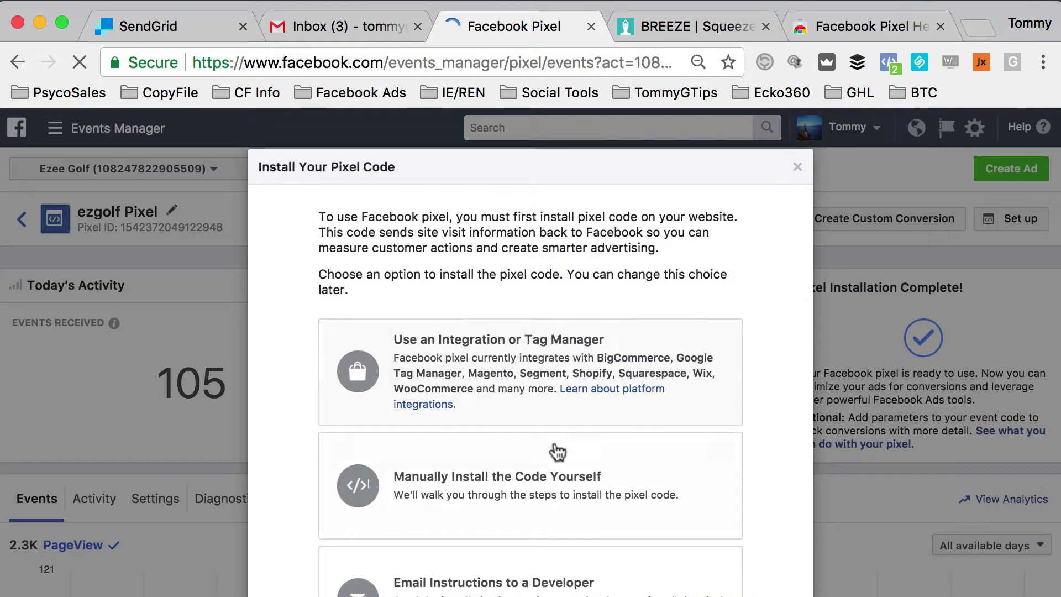
{"action": "left_click", "coordinate": [500, 489]}
{"action": "scroll", "coordinate": [499, 485], "scroll_direction": "down", "scroll_amount": 10}
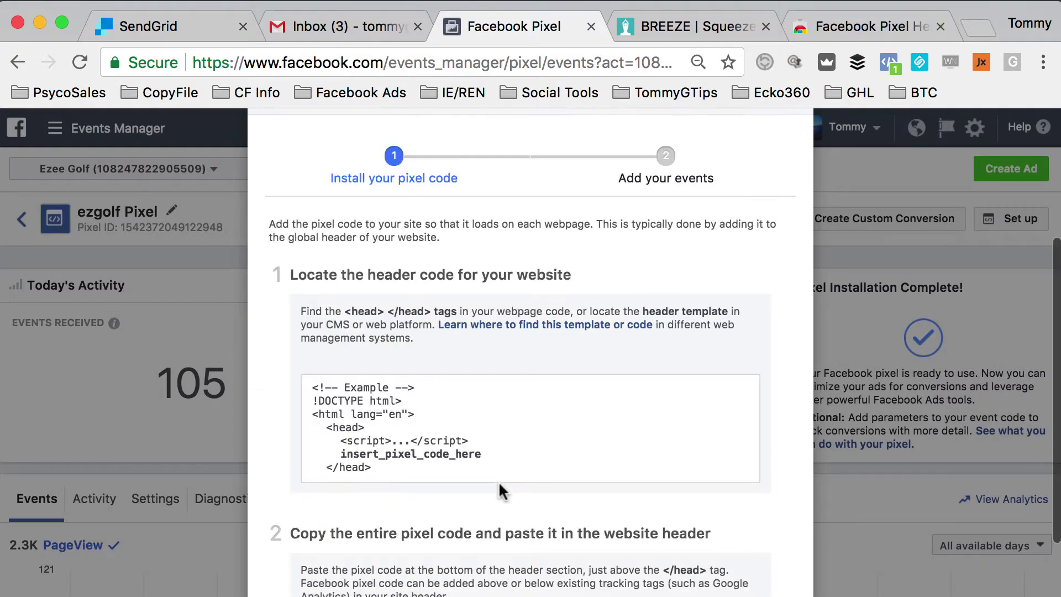
{"action": "left_click", "coordinate": [500, 486]}
{"action": "scroll", "coordinate": [527, 484], "scroll_direction": "up", "scroll_amount": 10}
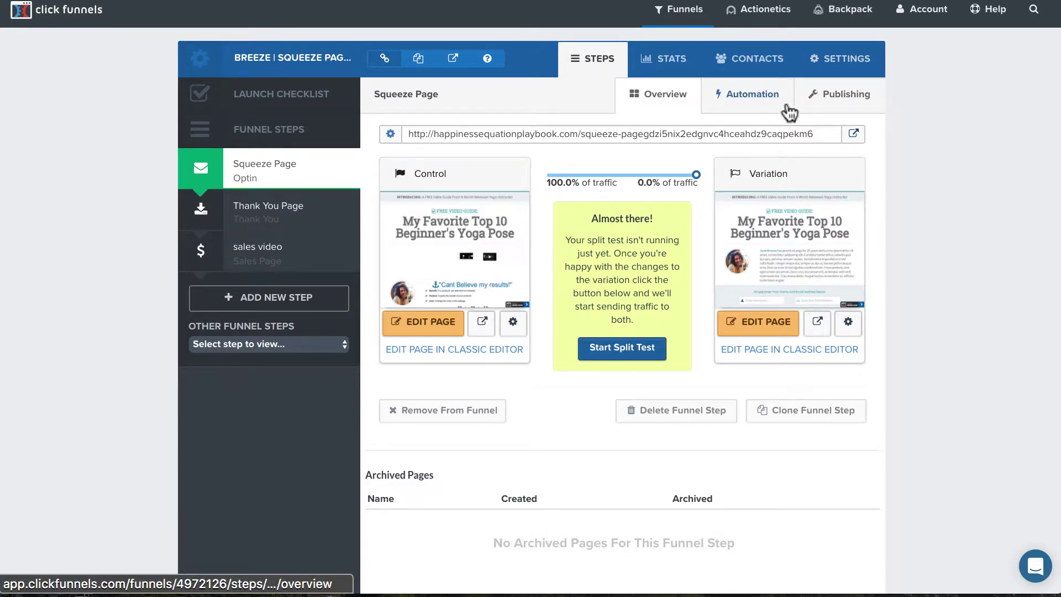
Paste the copied Facebook pixel code into the head tracking code in the funnel's settings and save the settings.
{"action": "left_click", "coordinate": [839, 67]}
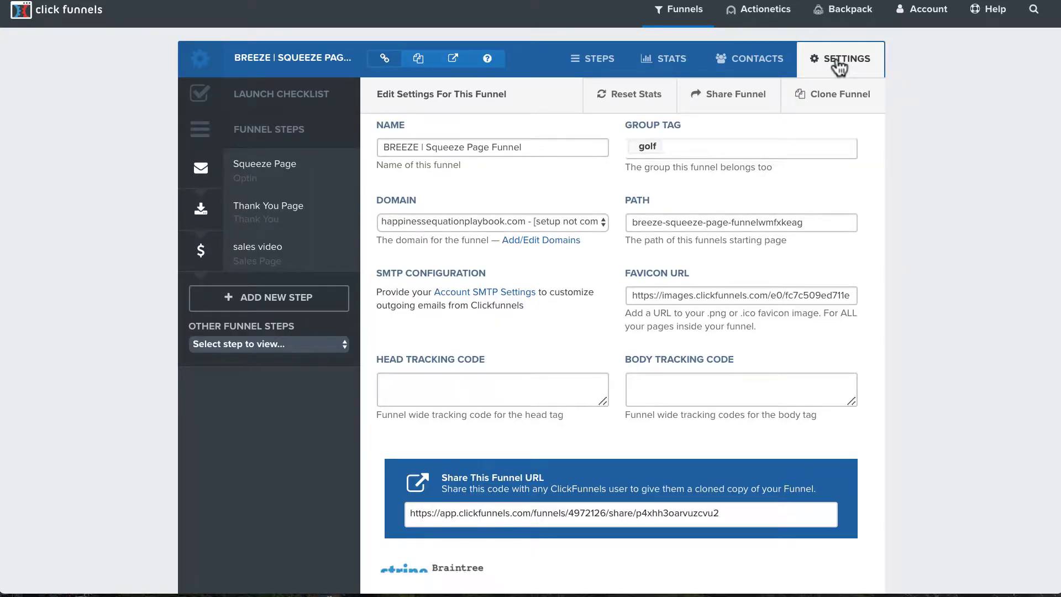
{"action": "left_click", "coordinate": [481, 388]}
{"action": "left_click_drag", "start_coordinate": [601, 403], "coordinate": [607, 498]}
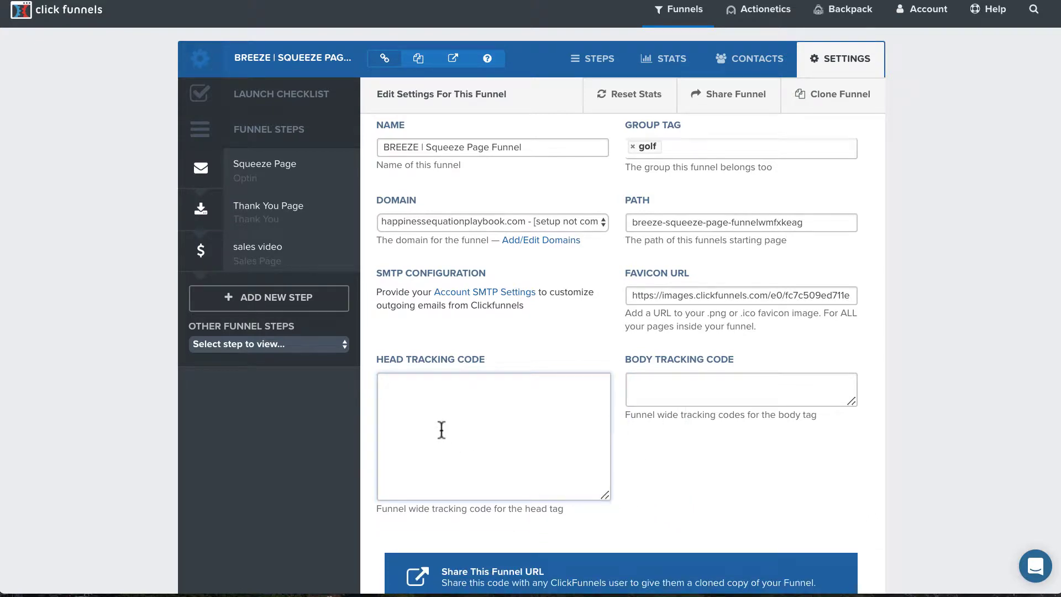
{"action": "key", "text": "ctrl+v"}
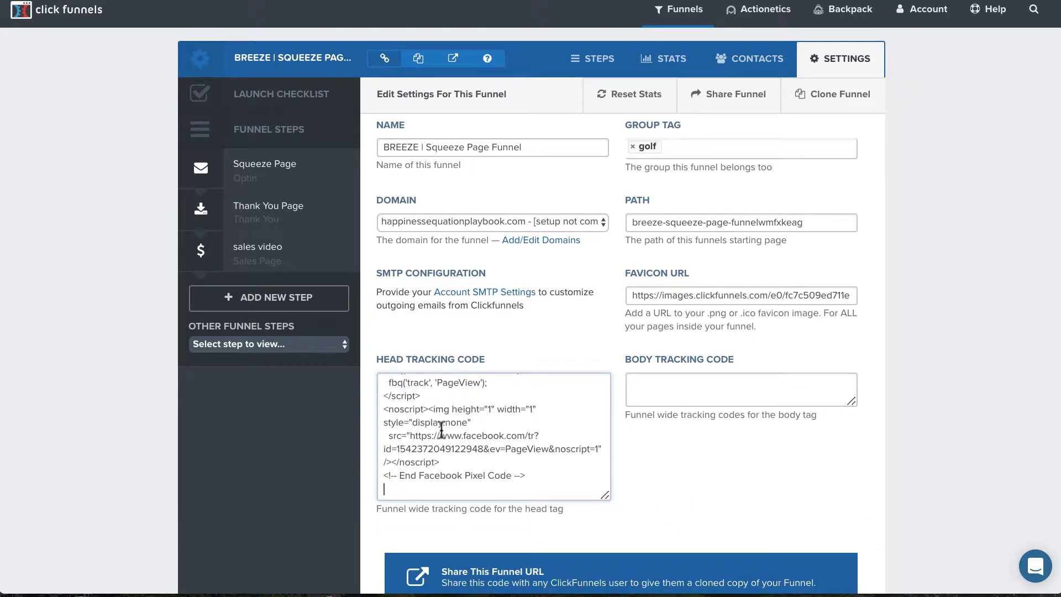
{"action": "right_click", "coordinate": [469, 428]}
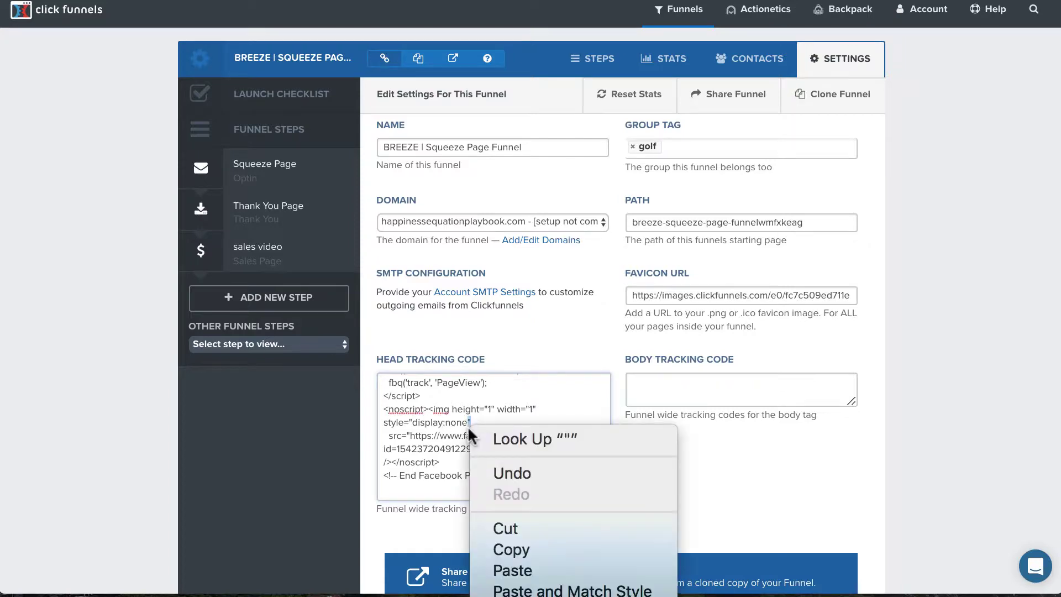
{"action": "left_click", "coordinate": [843, 453]}
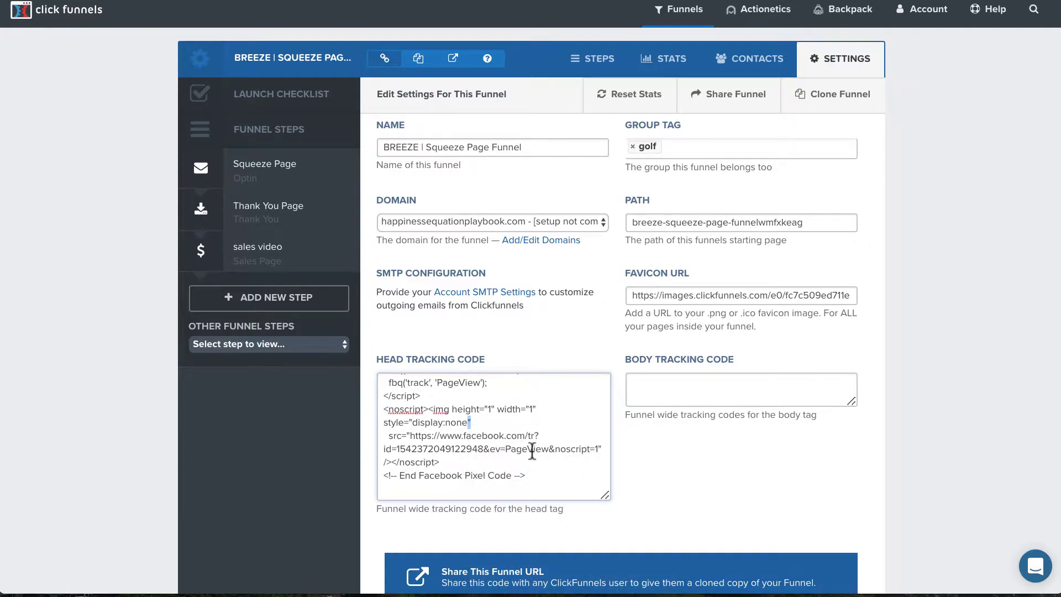
{"action": "left_click", "coordinate": [665, 469]}
{"action": "scroll", "coordinate": [931, 395], "scroll_direction": "down", "scroll_amount": 18}
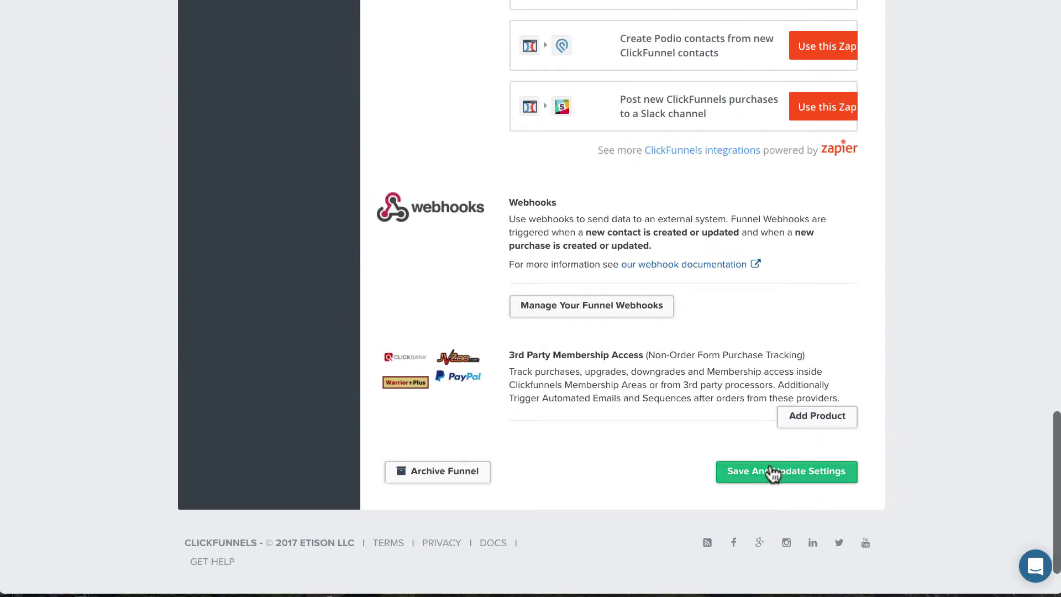
{"action": "left_click", "coordinate": [771, 472]}
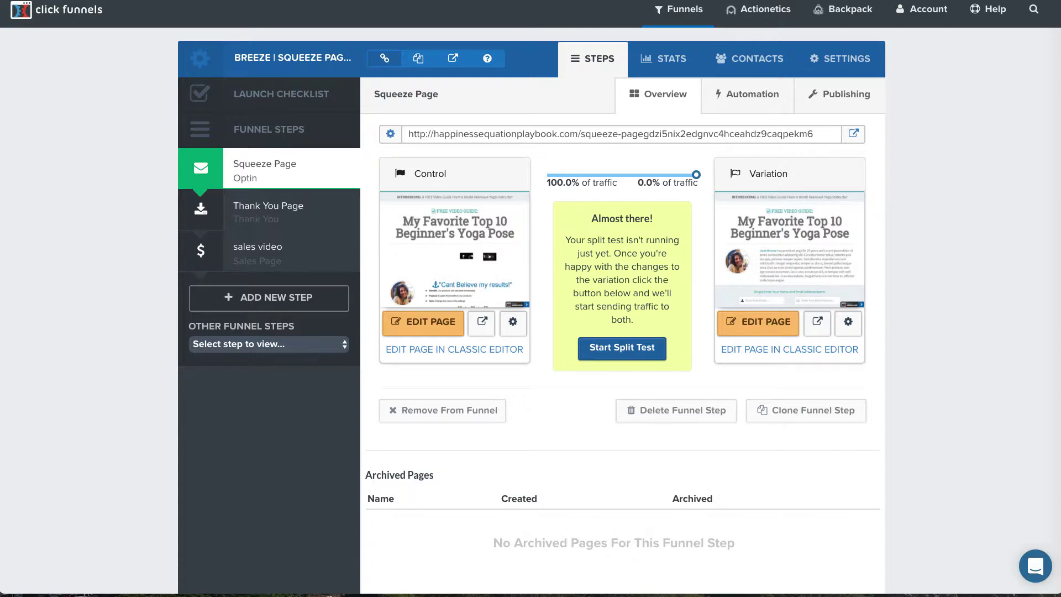
Bring up the live BREEZE squeeze page, reload it, and inspect its pixel ID with Facebook Pixel Helper.
{"action": "left_click_drag", "start_coordinate": [1058, 55], "coordinate": [797, 54]}
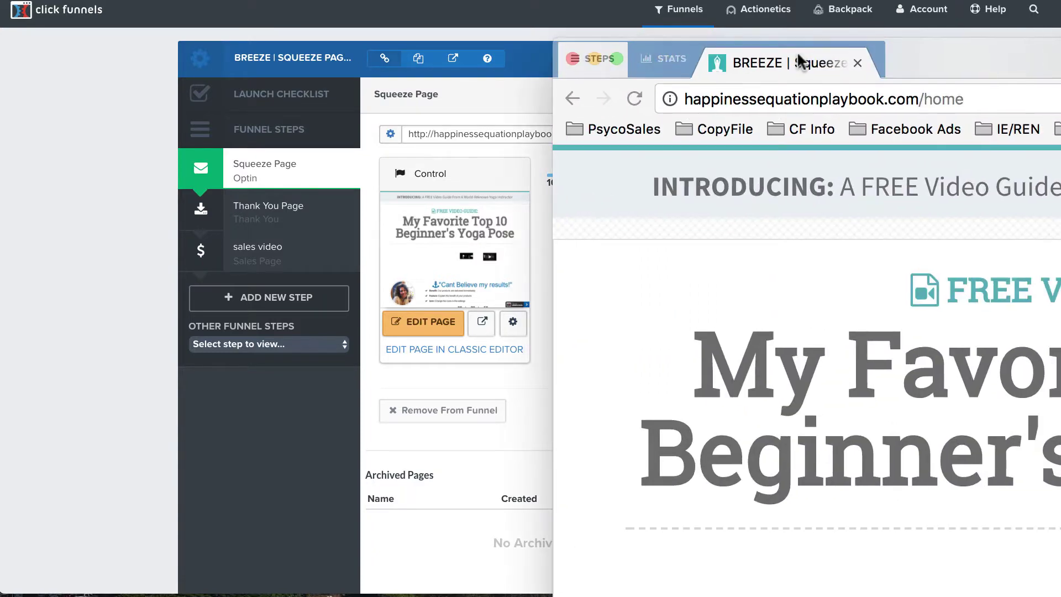
{"action": "left_click_drag", "start_coordinate": [965, 65], "coordinate": [419, 40]}
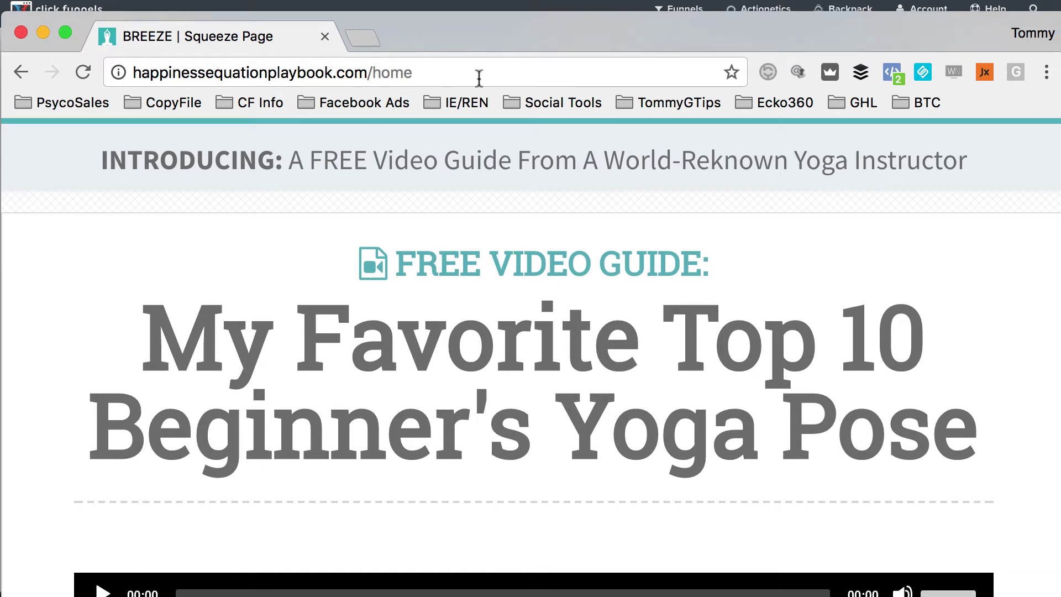
{"action": "left_click", "coordinate": [83, 72]}
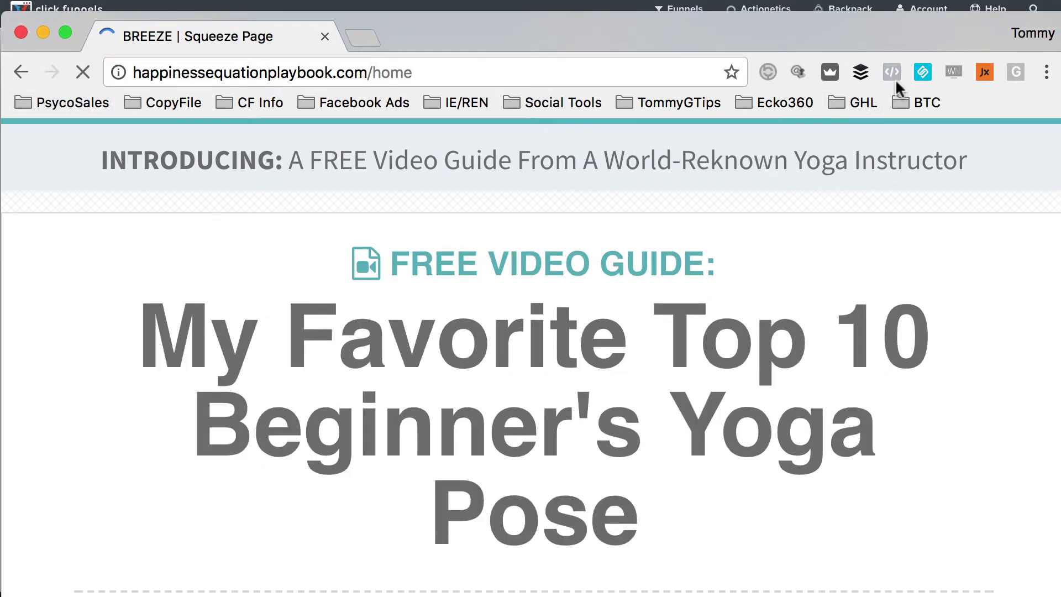
{"action": "left_click", "coordinate": [894, 74]}
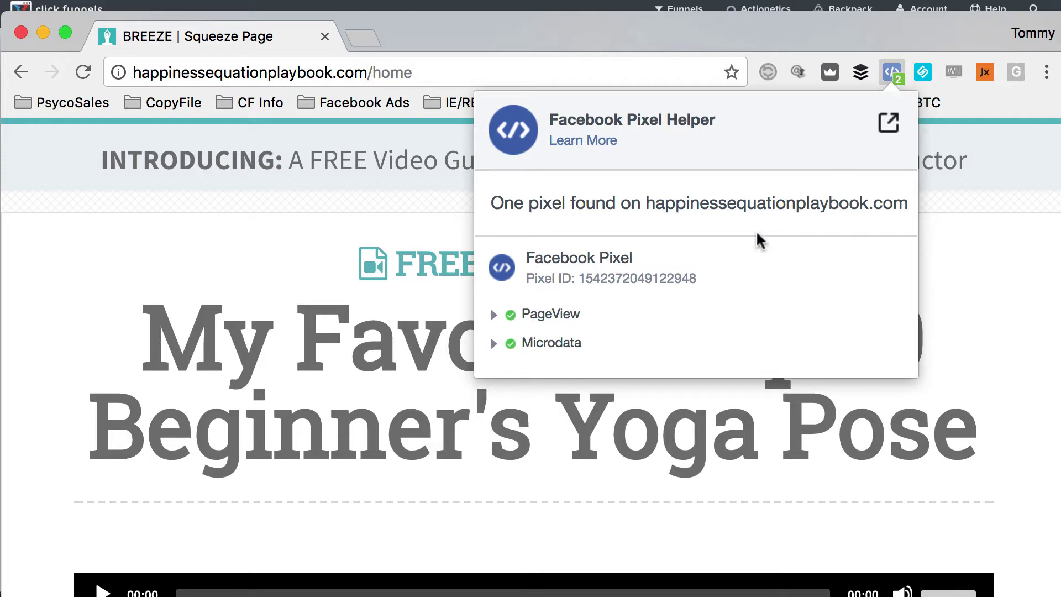
{"action": "left_click_drag", "start_coordinate": [579, 285], "coordinate": [742, 291]}
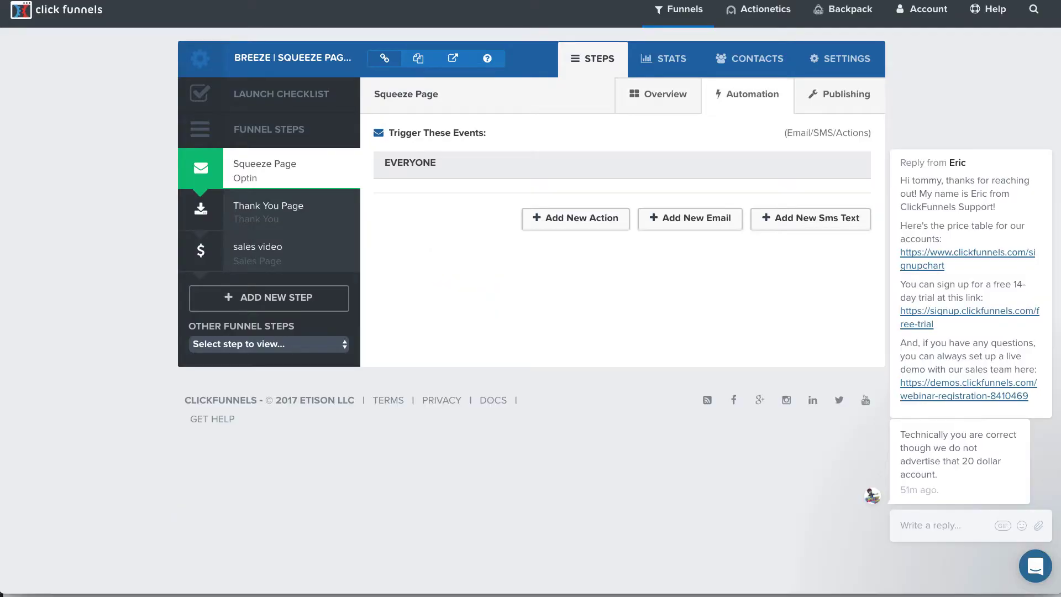
Select the Thank You Page step in the funnel and open its live page.
{"action": "left_click", "coordinate": [251, 221]}
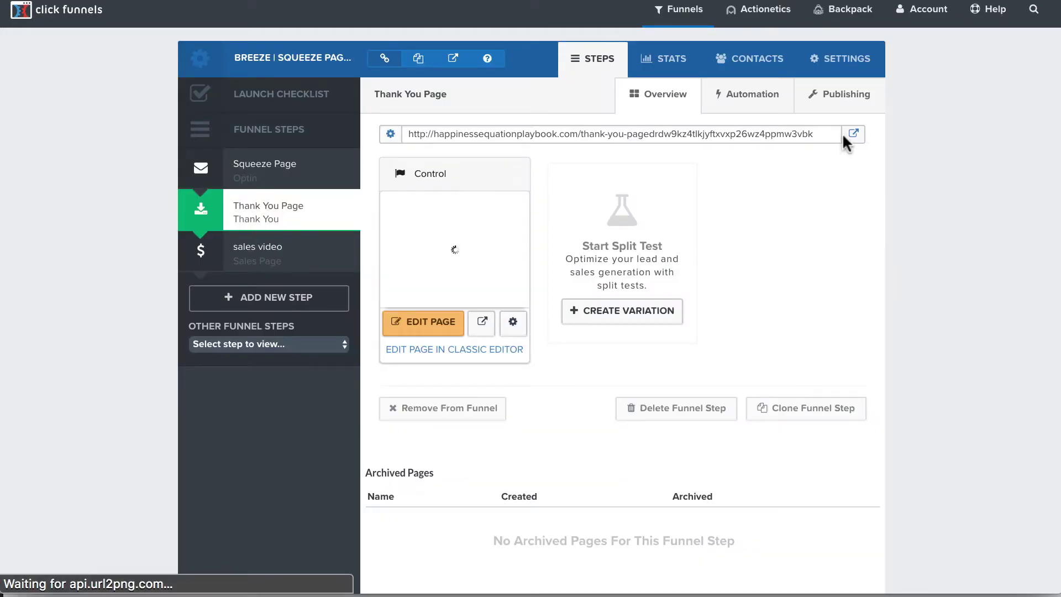
{"action": "left_click", "coordinate": [850, 133]}
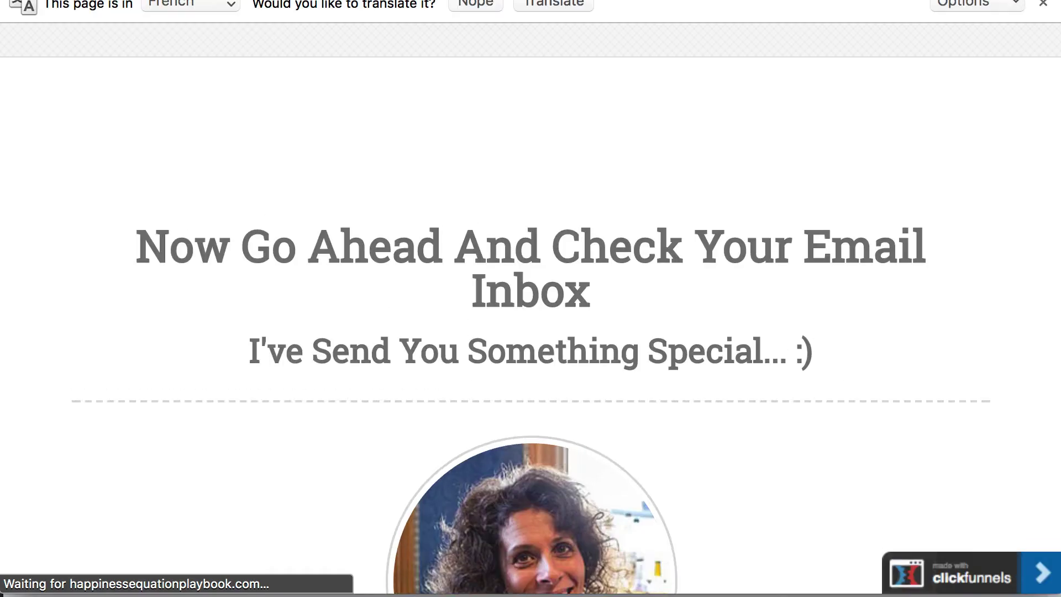
{"action": "right_click", "coordinate": [630, 0]}
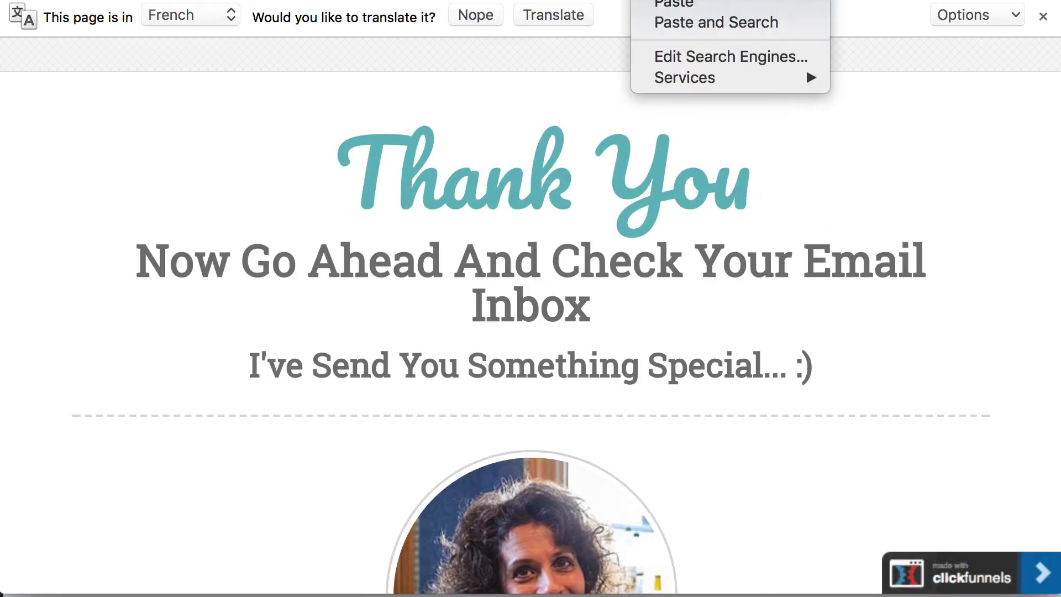
{"action": "left_click", "coordinate": [645, 0]}
{"action": "key", "text": "super+Tab"}
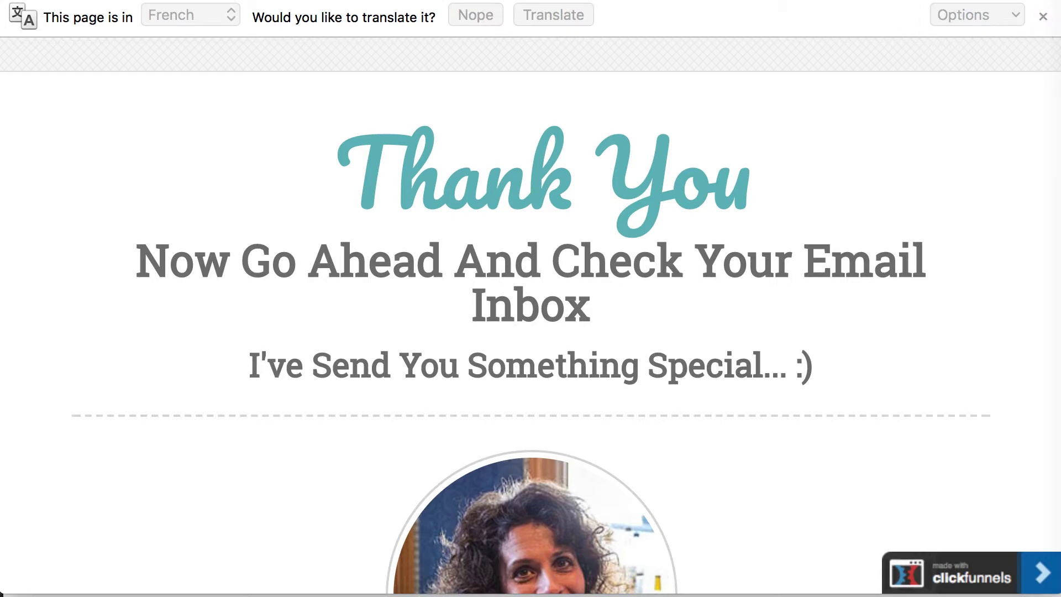
{"action": "key", "text": "super+Tab"}
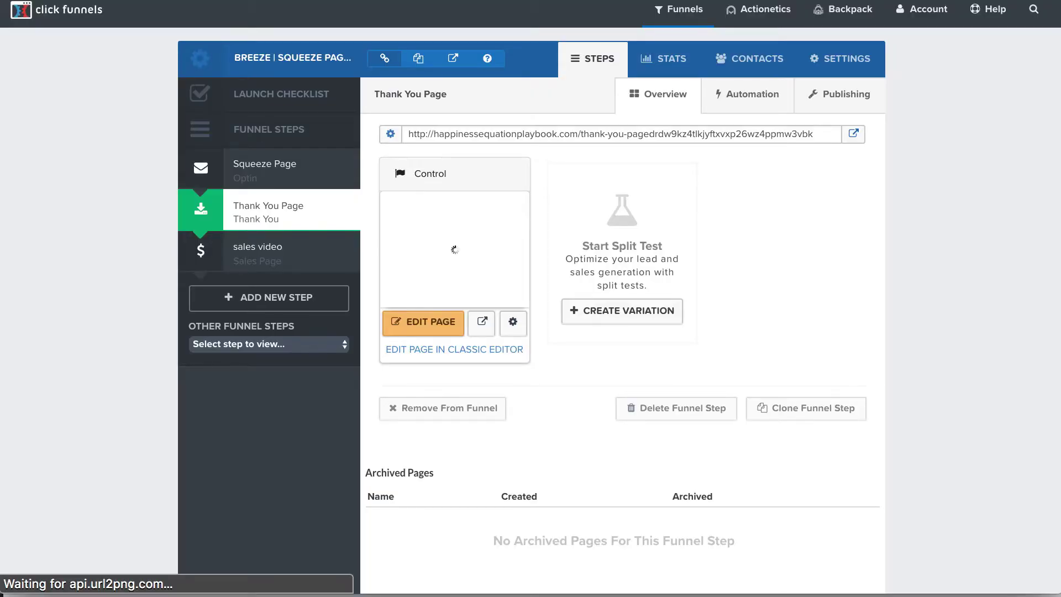
{"action": "key", "text": "ctrl+Tab"}
{"action": "key", "text": "ctrl+shift+Tab"}
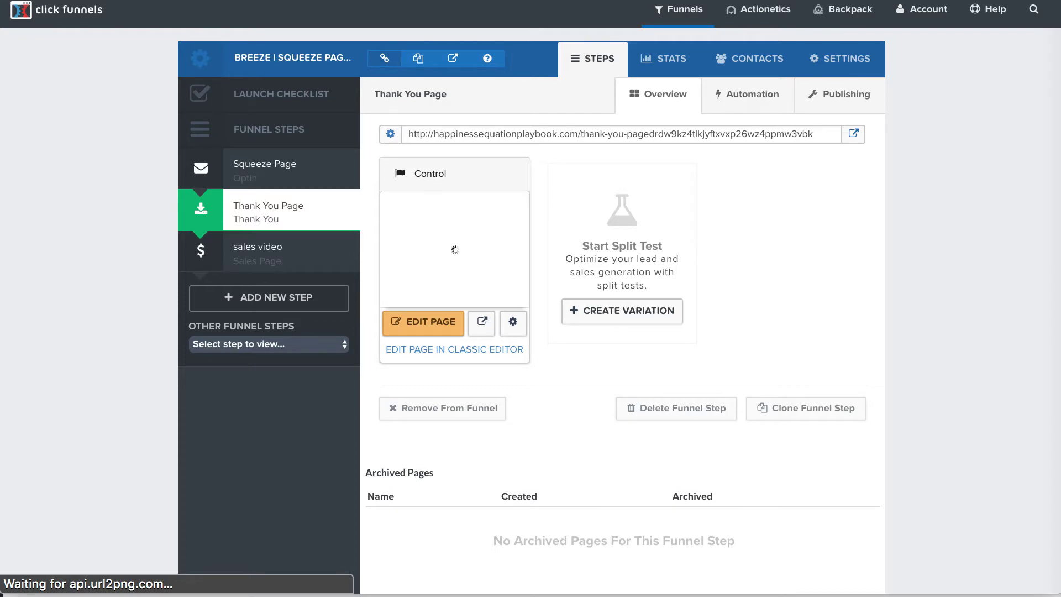
Bring the live thank-you page window into view and check the page with Facebook Pixel Helper.
{"action": "left_click_drag", "start_coordinate": [595, 99], "coordinate": [477, 80]}
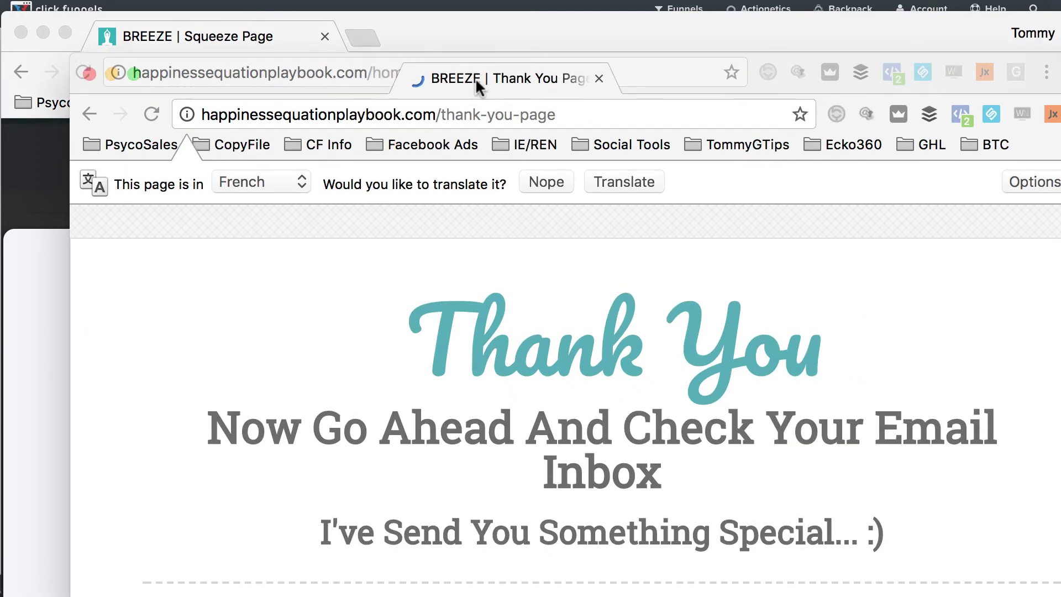
{"action": "double_click", "coordinate": [499, 76]}
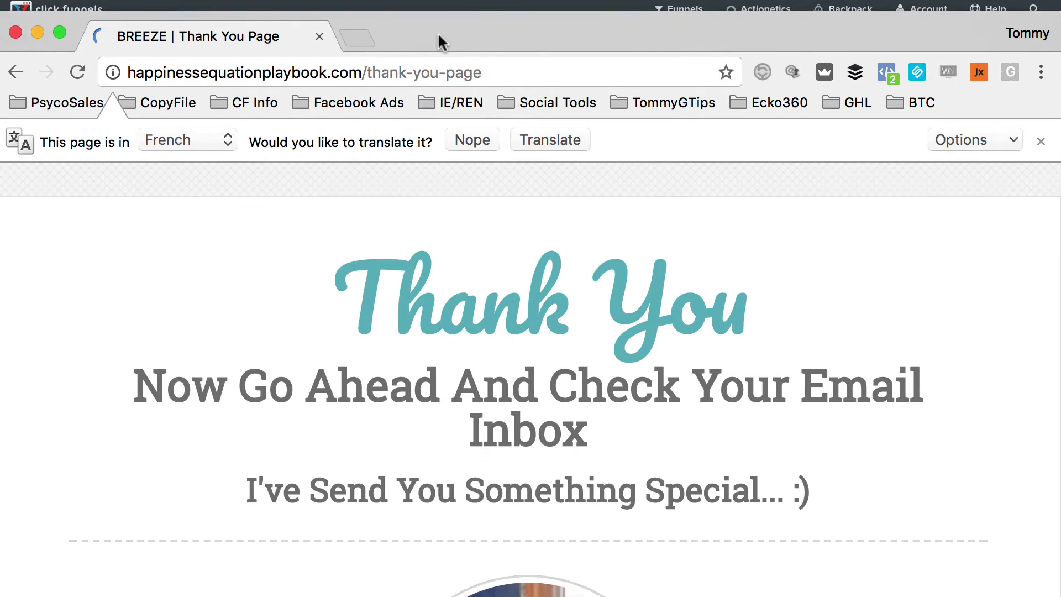
{"action": "left_click_drag", "start_coordinate": [361, 70], "coordinate": [482, 69]}
{"action": "left_click", "coordinate": [557, 69]}
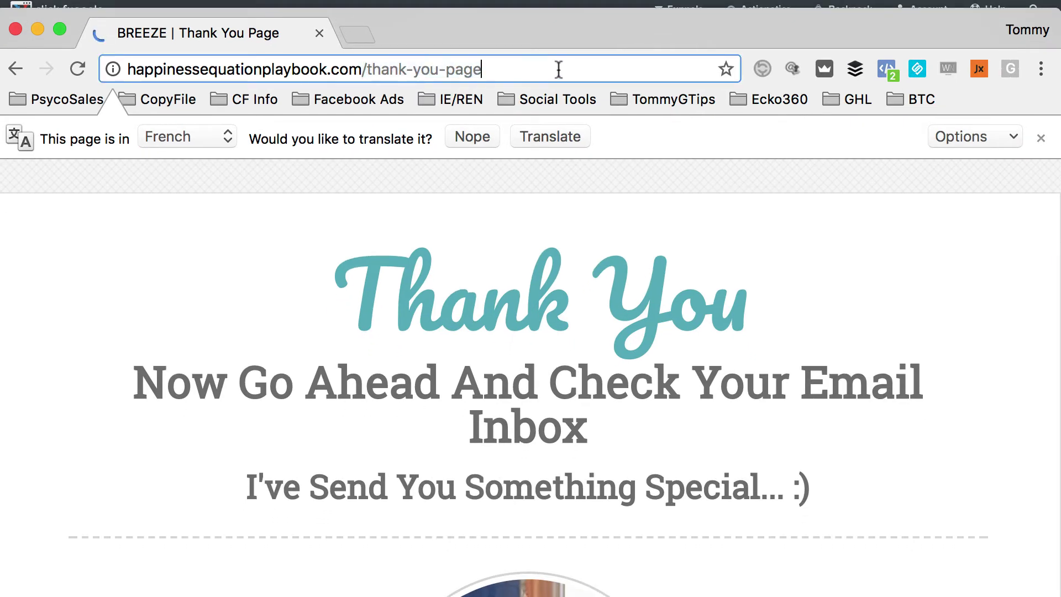
{"action": "left_click", "coordinate": [886, 69]}
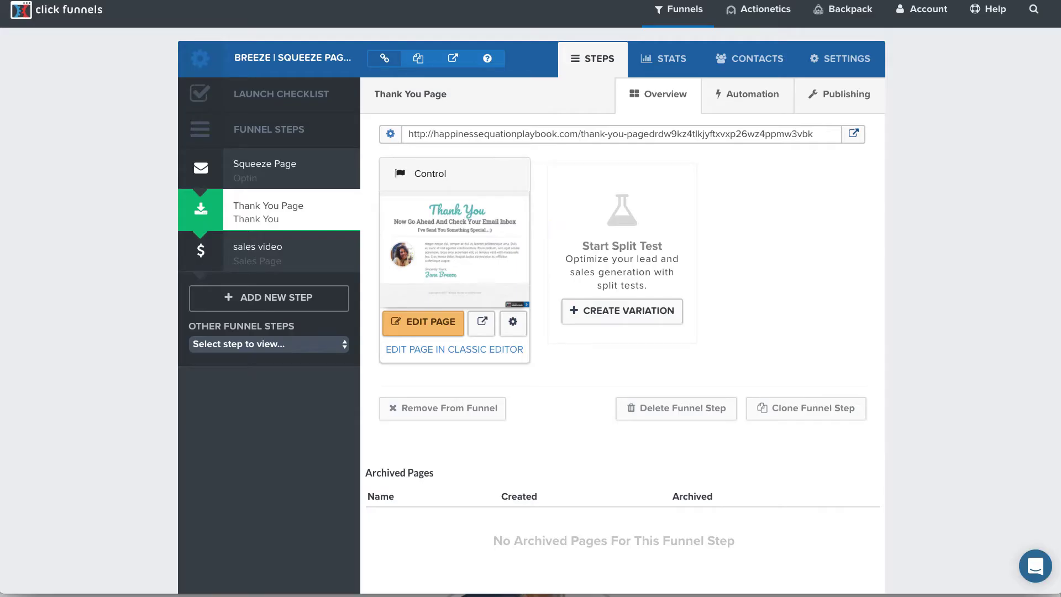
Return to the funnel's settings and review the pixel code stored in the head tracking code.
{"action": "mouse_move", "coordinate": [678, 9]}
{"action": "left_click", "coordinate": [837, 60]}
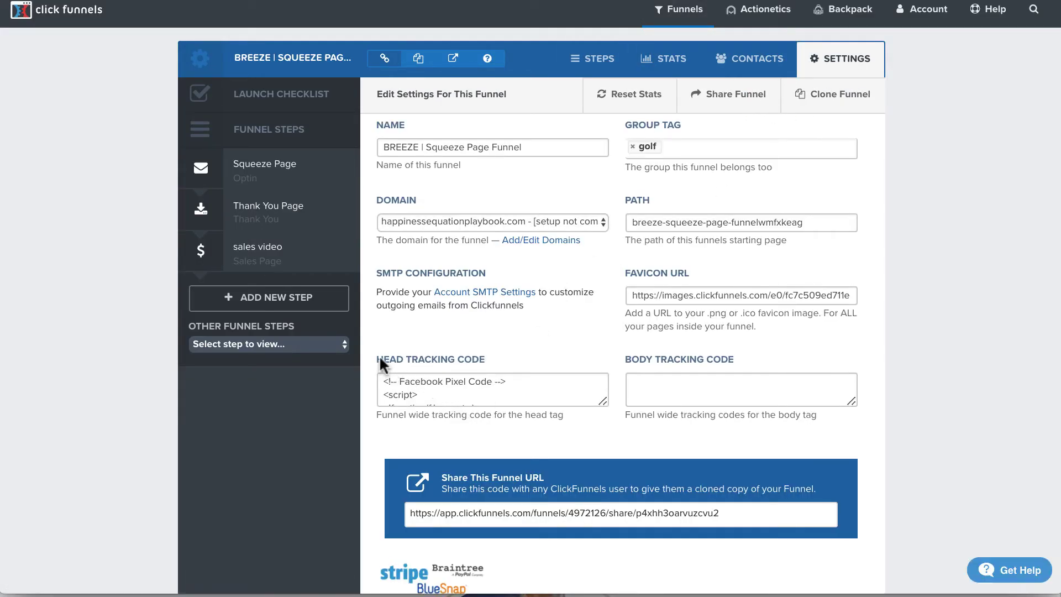
{"action": "left_click_drag", "start_coordinate": [378, 358], "coordinate": [504, 367]}
{"action": "scroll", "coordinate": [483, 378], "scroll_direction": "down", "scroll_amount": 2}
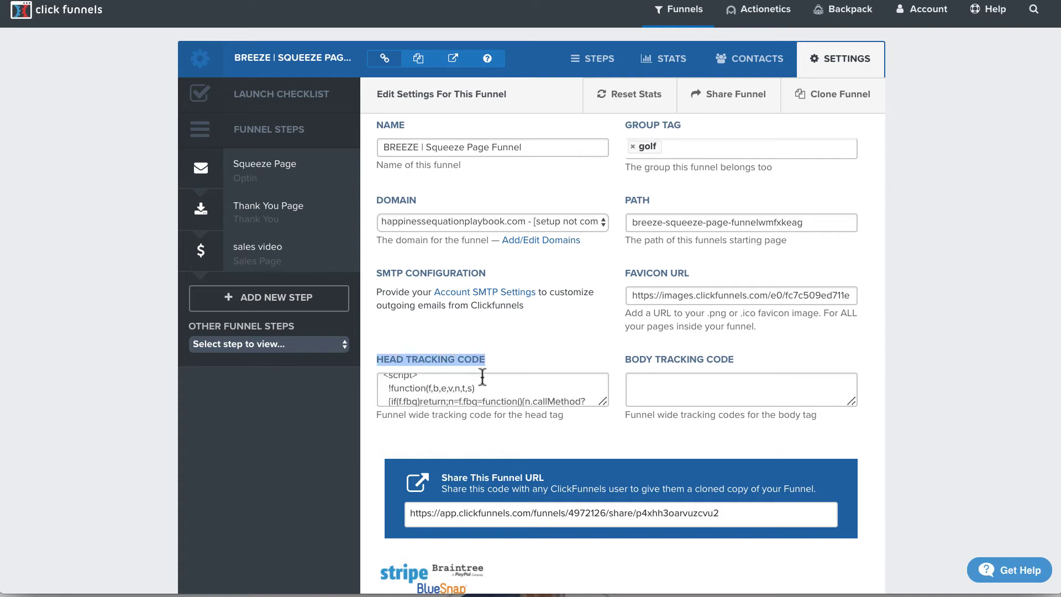
{"action": "scroll", "coordinate": [482, 377], "scroll_direction": "down", "scroll_amount": 8}
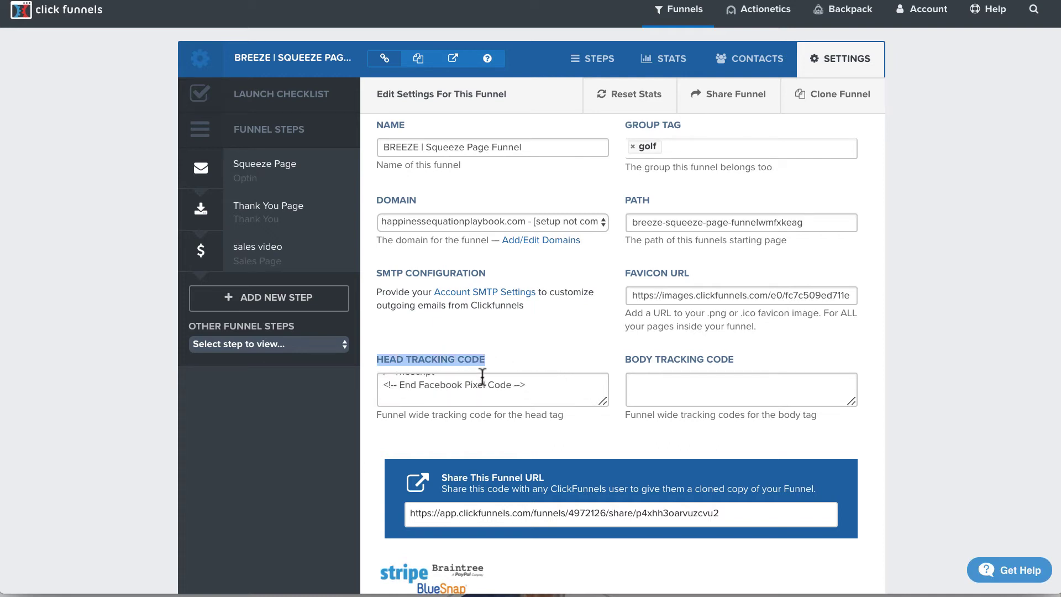
{"action": "scroll", "coordinate": [482, 377], "scroll_direction": "up", "scroll_amount": 10}
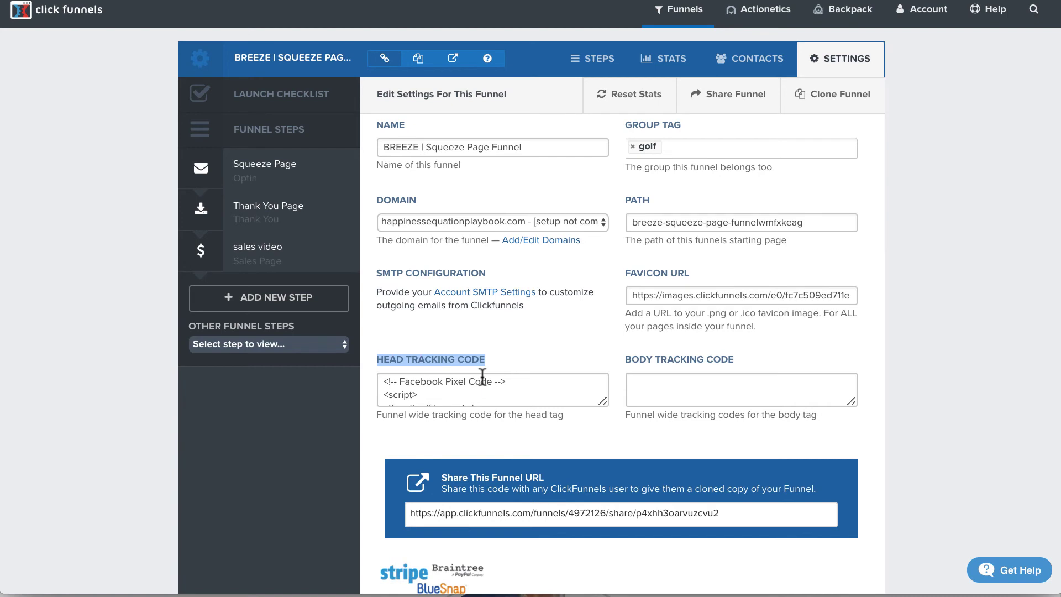
{"action": "left_click", "coordinate": [539, 345]}
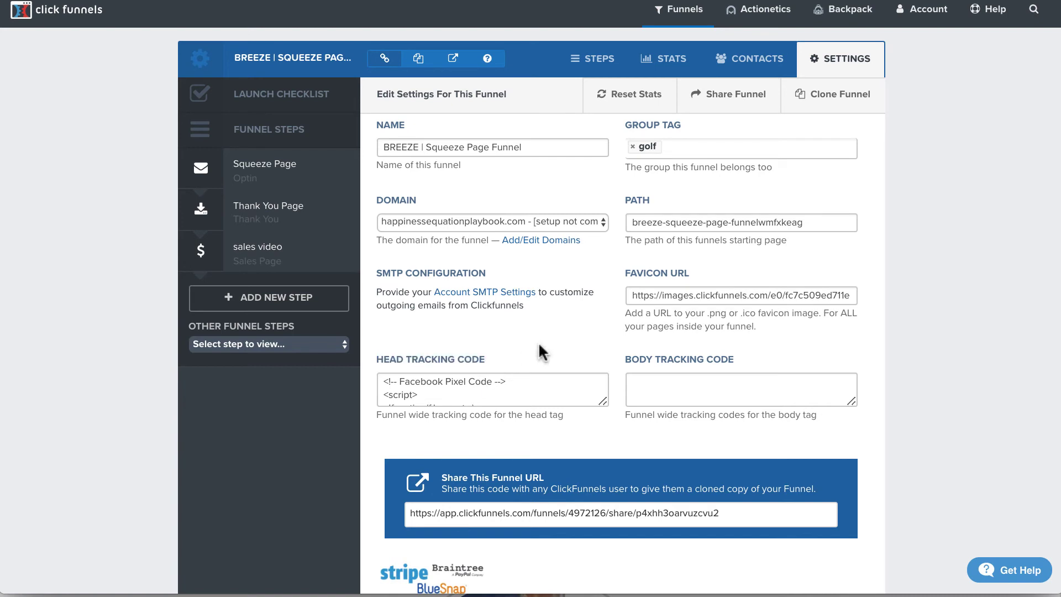